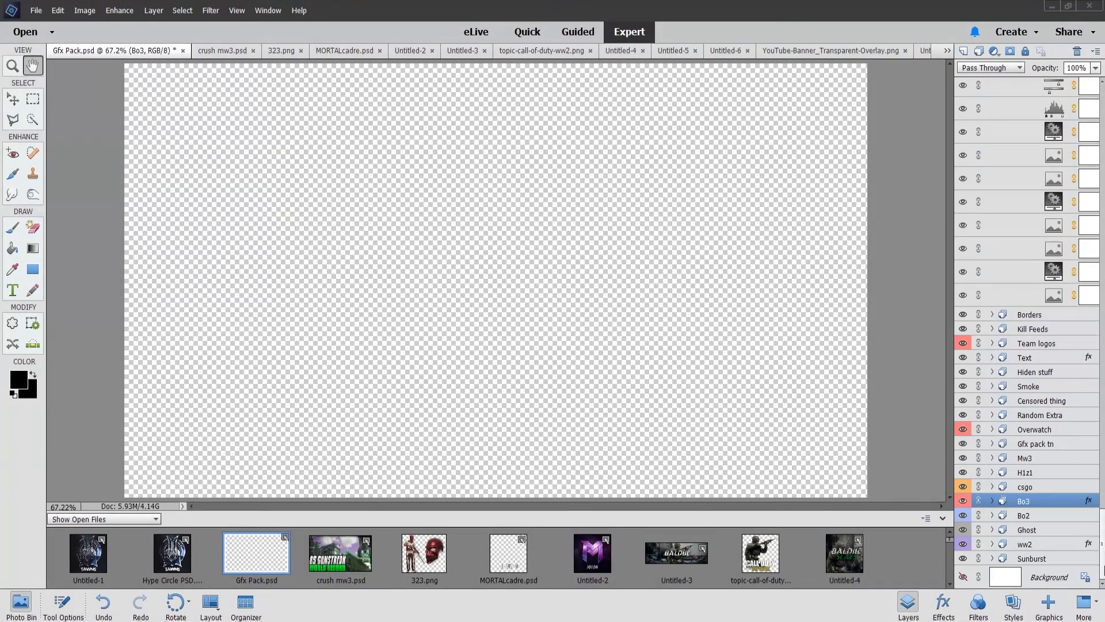
Step: Collapse the CC's layer group and hide the open-files photo bin
{"action": "left_click_drag", "start_coordinate": [1104, 566], "coordinate": [1102, 91]}
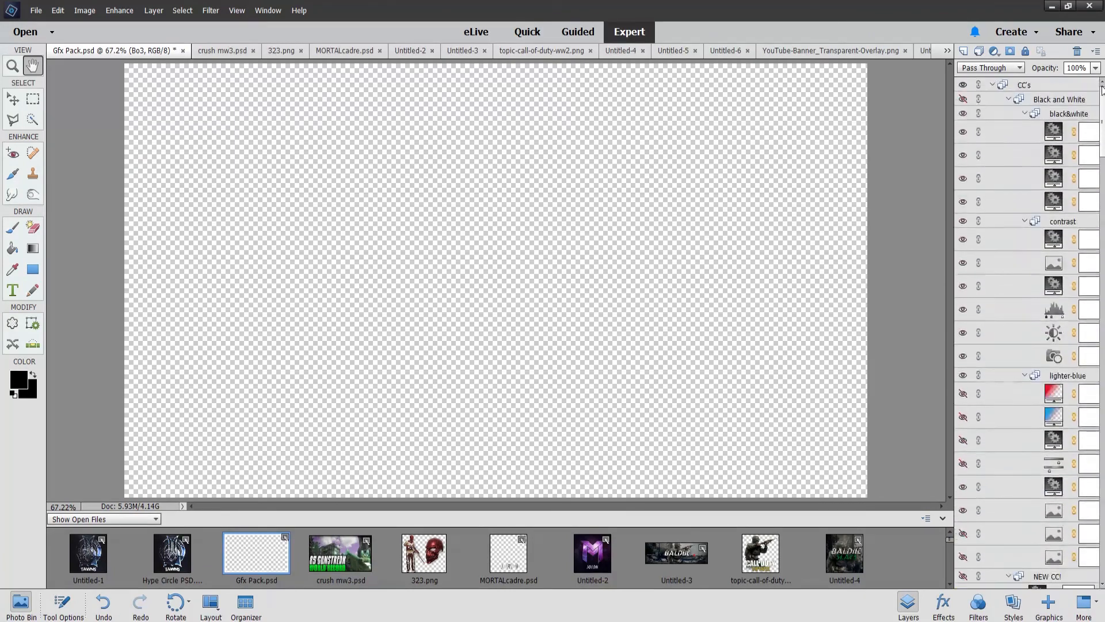
{"action": "left_click", "coordinate": [993, 86]}
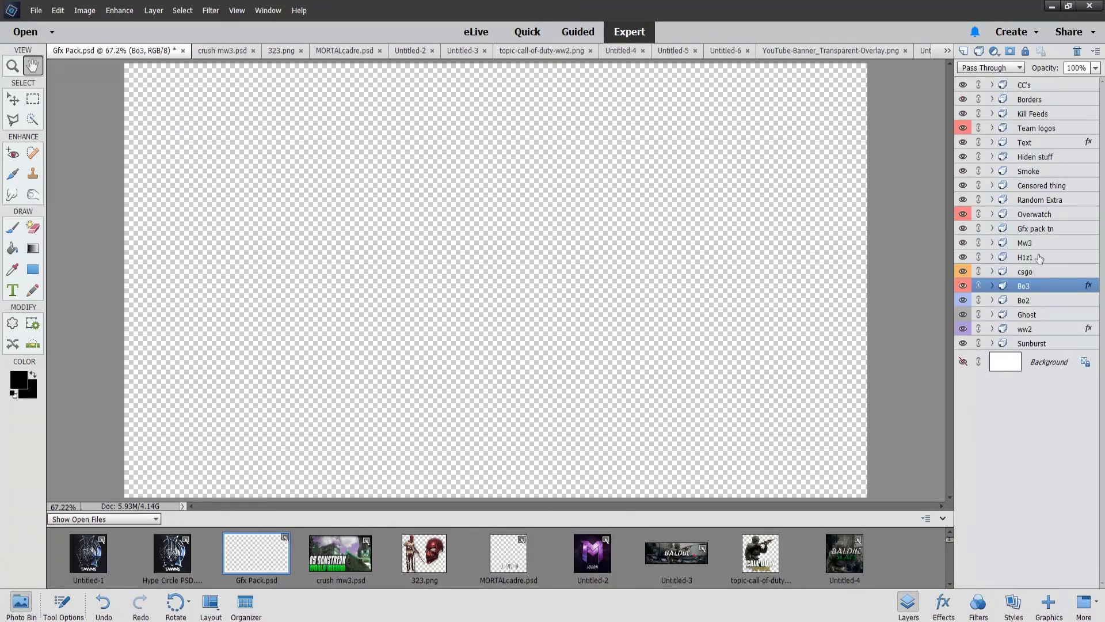
{"action": "left_click", "coordinate": [942, 518]}
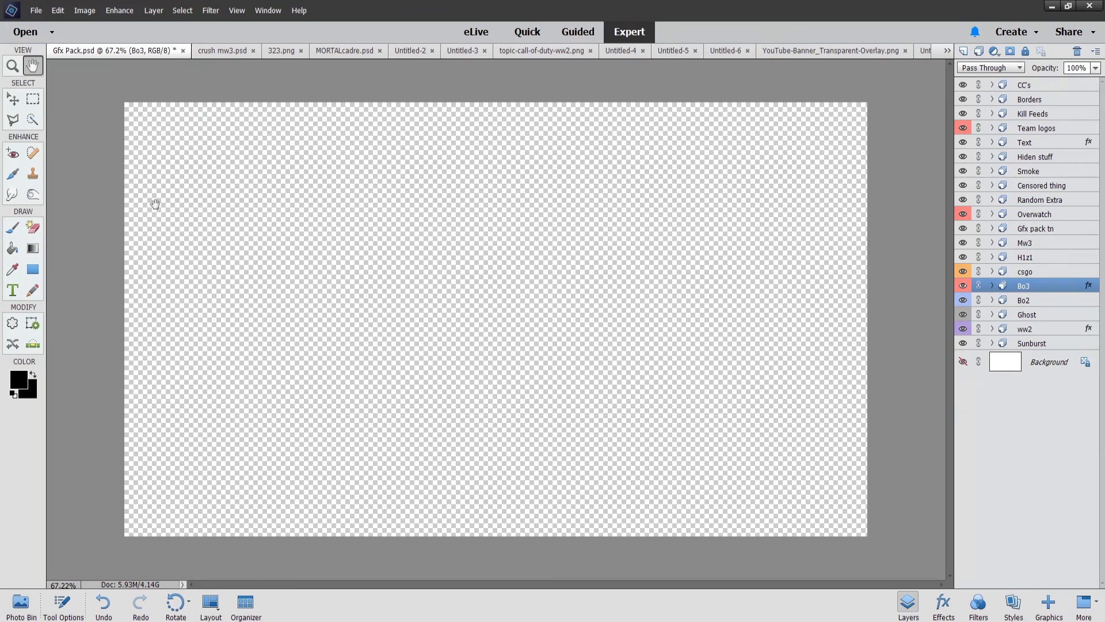
Step: Show the Tn group inside Bo2 and shift the front 30-streak medal slightly down and to the right
{"action": "left_click", "coordinate": [11, 101]}
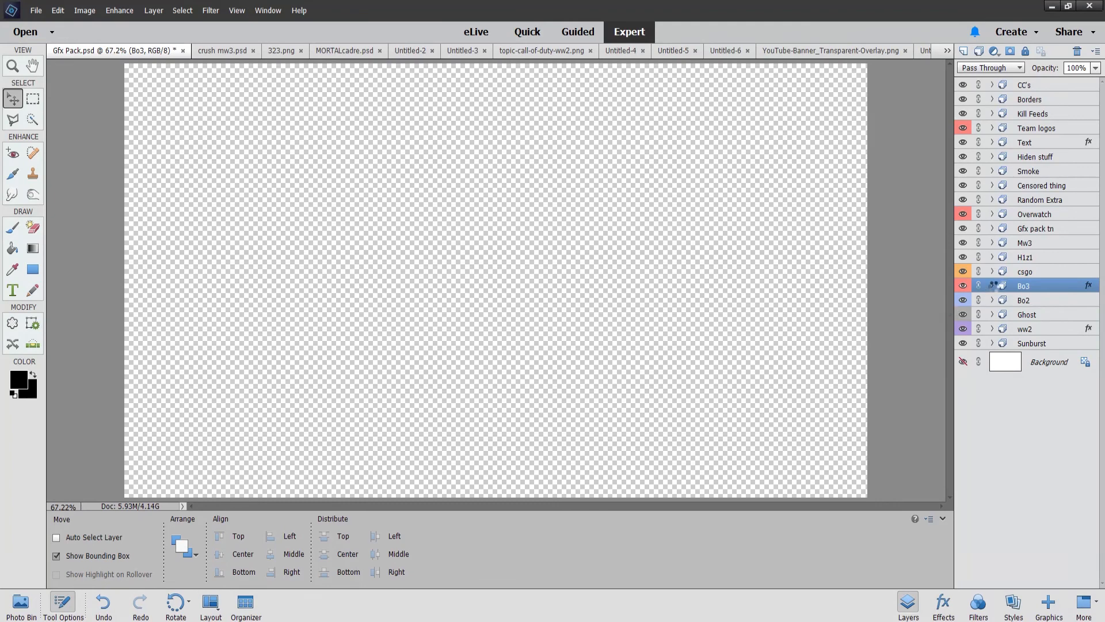
{"action": "left_click", "coordinate": [993, 286]}
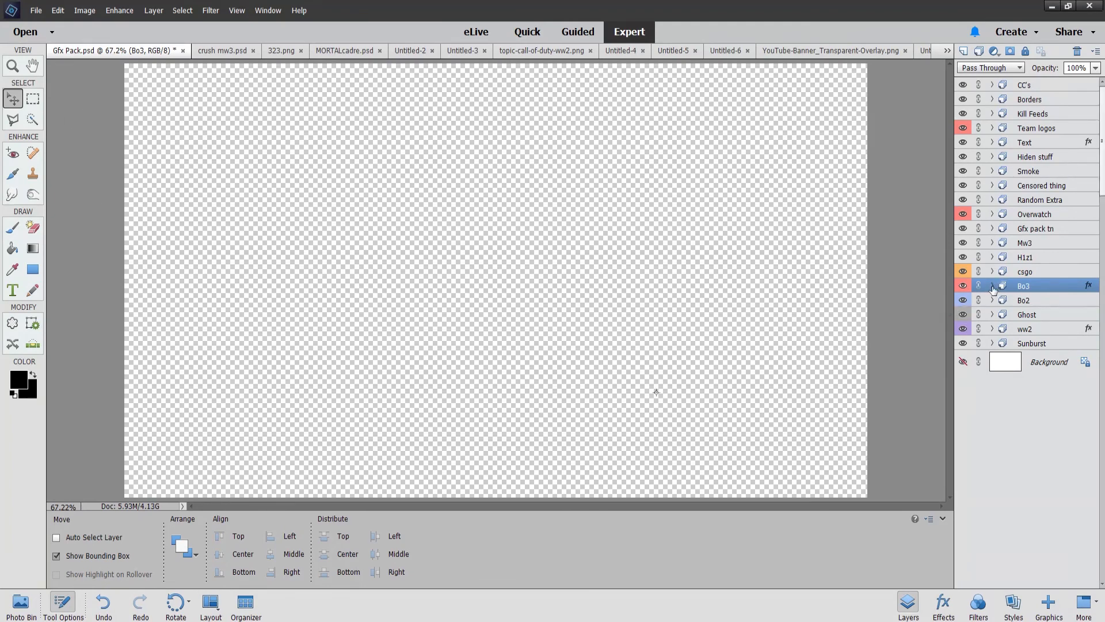
{"action": "left_click", "coordinate": [993, 286]}
{"action": "left_click", "coordinate": [992, 301]}
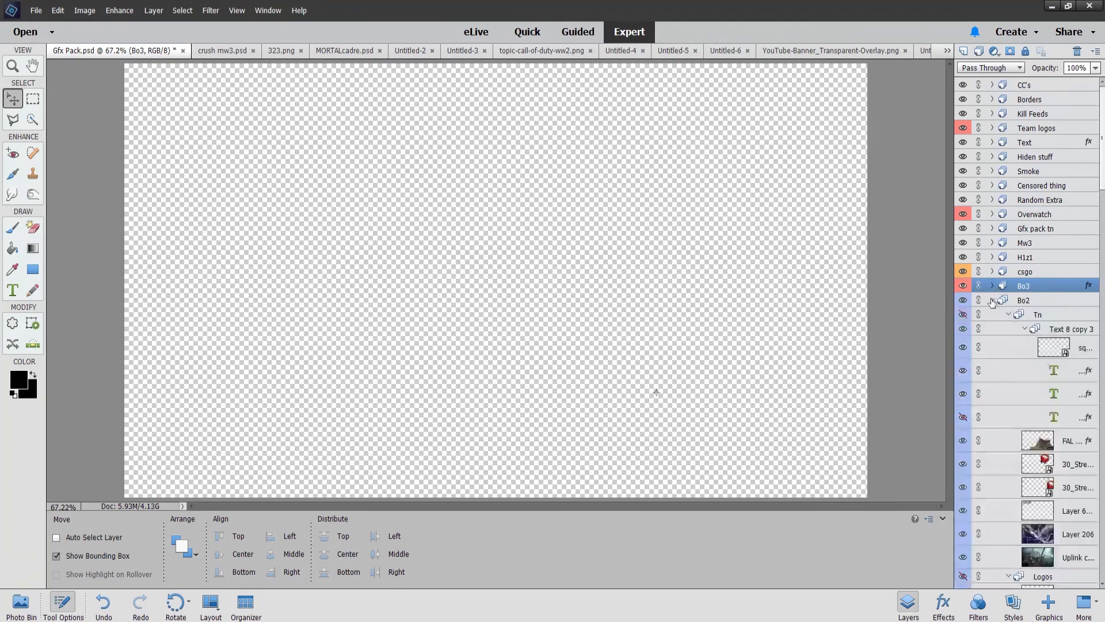
{"action": "scroll", "coordinate": [990, 242], "scroll_direction": "down", "scroll_amount": 5}
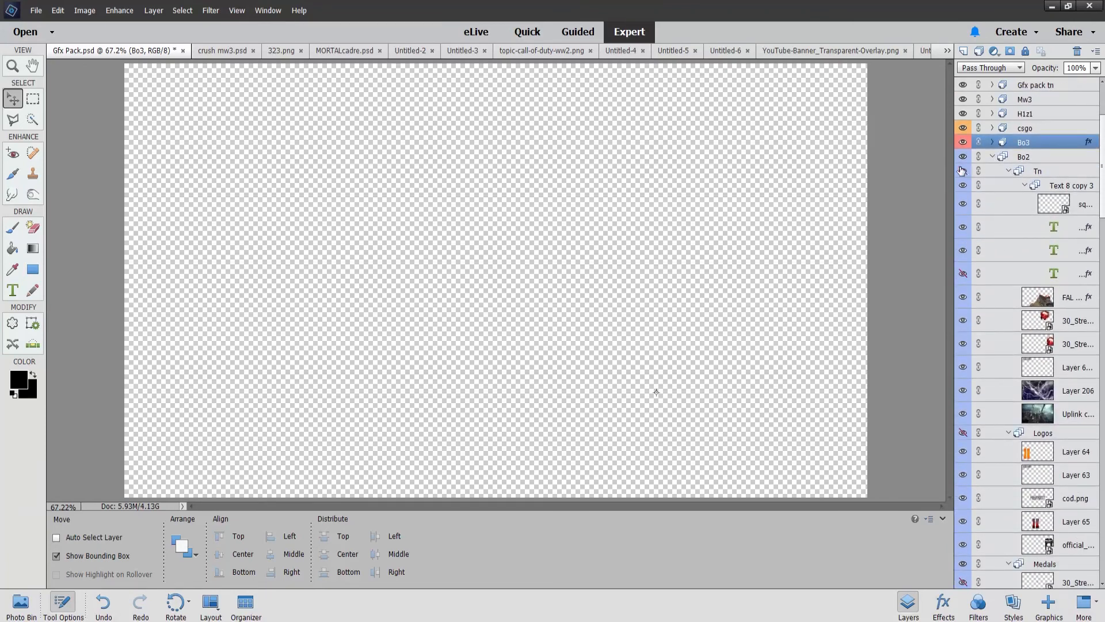
{"action": "left_click", "coordinate": [962, 173]}
{"action": "left_click", "coordinate": [1004, 320]}
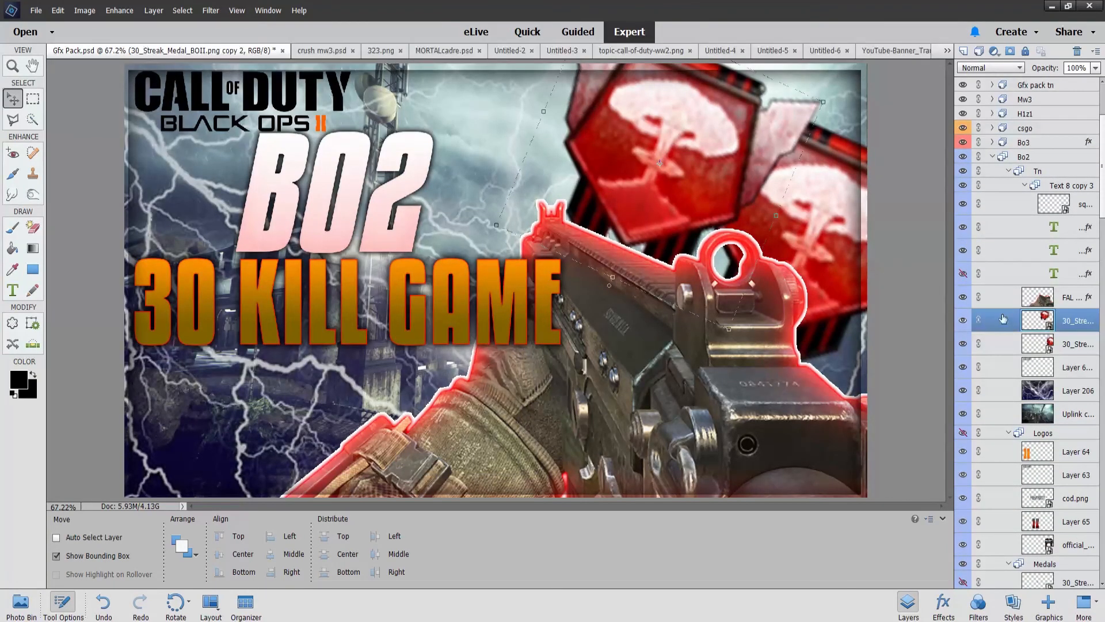
{"action": "left_click_drag", "start_coordinate": [700, 157], "coordinate": [719, 173]}
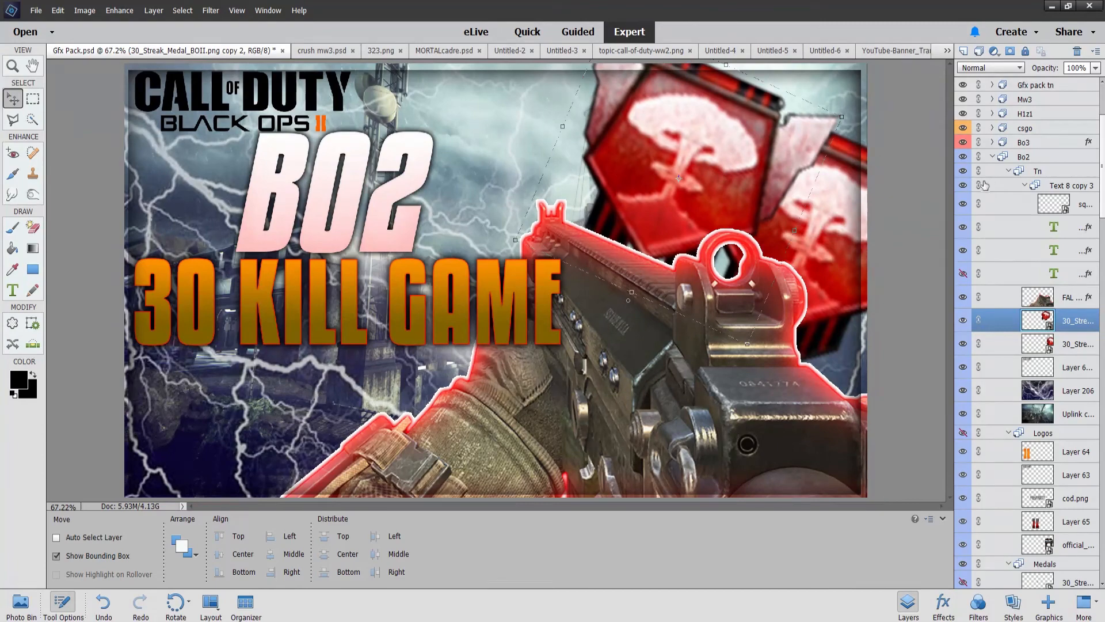
Step: Hide the Tn group again and collapse the Bo2 group
{"action": "left_click", "coordinate": [963, 172]}
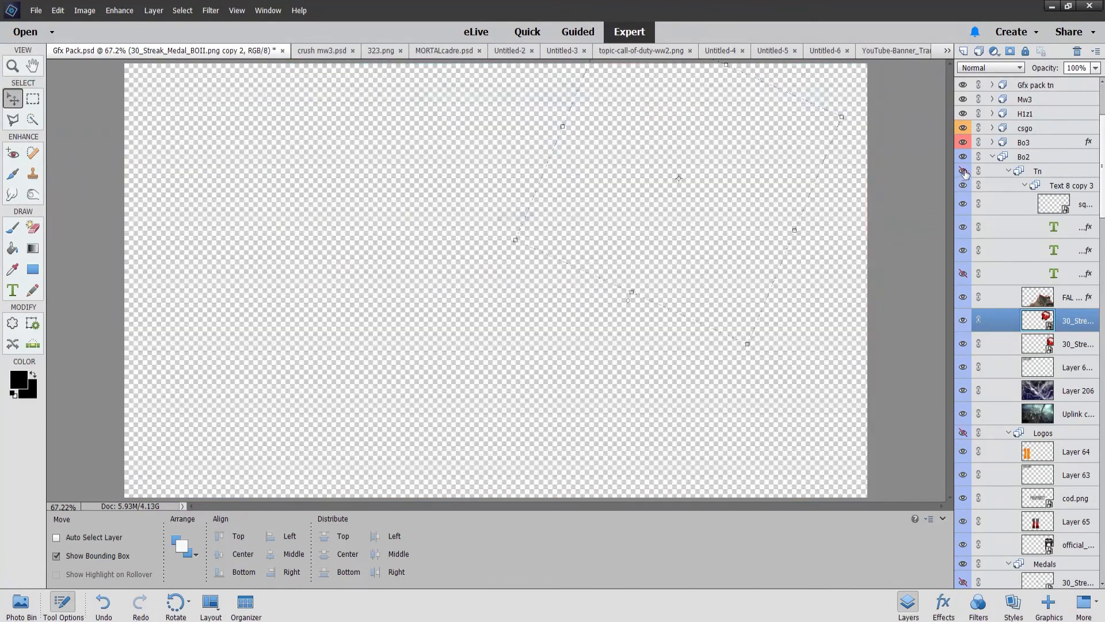
{"action": "left_click", "coordinate": [992, 157]}
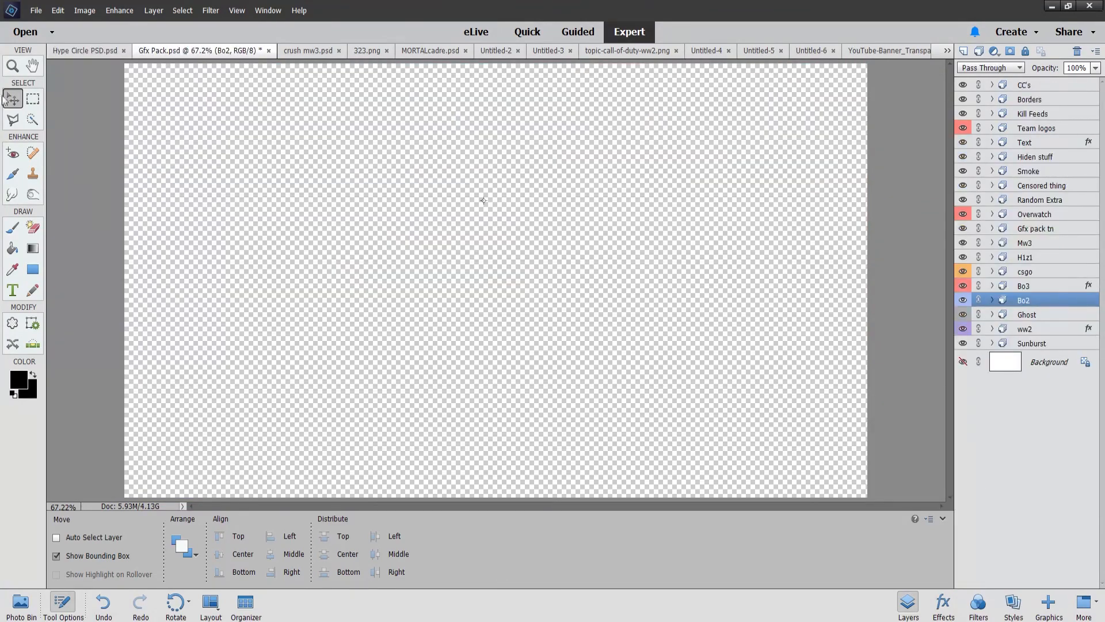
Step: Draw a large rectangular marquee selection on the lower canvas and fill it with black on a new layer
{"action": "left_click", "coordinate": [32, 99]}
{"action": "left_click_drag", "start_coordinate": [353, 237], "coordinate": [777, 451]}
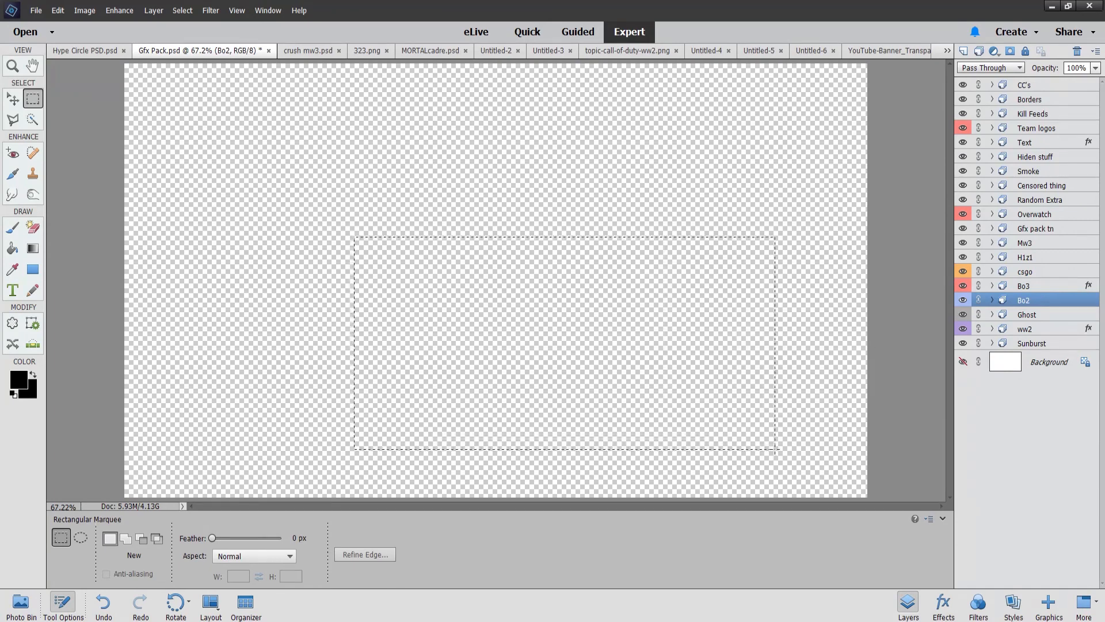
{"action": "left_click", "coordinate": [8, 249]}
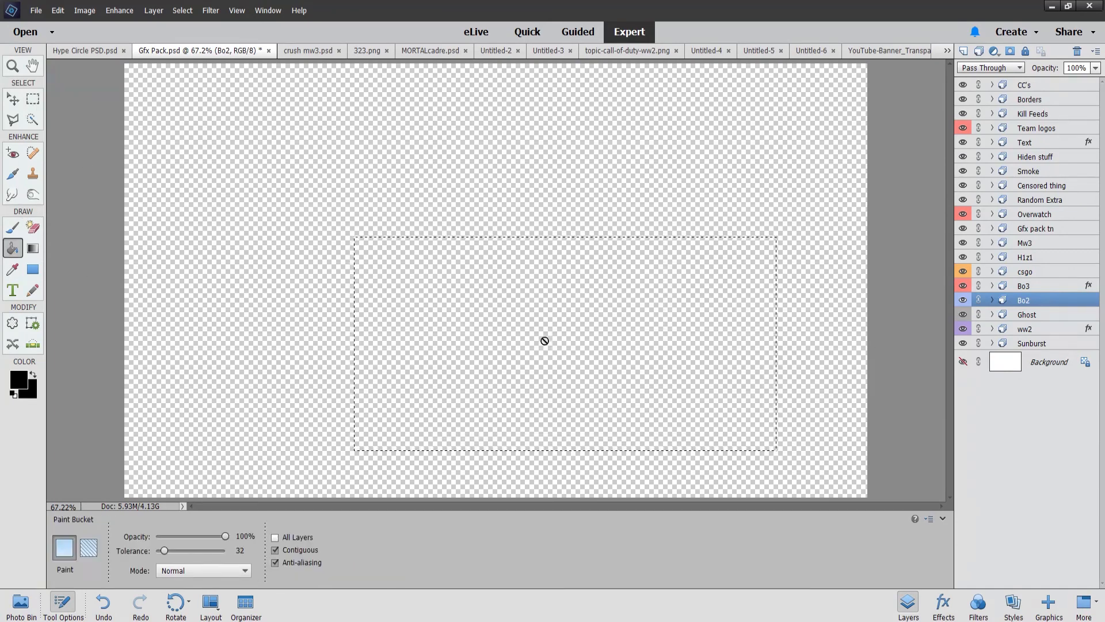
{"action": "left_click", "coordinate": [963, 50]}
{"action": "left_click", "coordinate": [622, 354]}
Step: Undo the rectangle's fill, its new layer and the marquee selection
{"action": "key", "text": "ctrl+z"}
{"action": "key", "text": "ctrl+z"}
{"action": "key", "text": "ctrl+z"}
Step: Outline a closed six-cornered selection in the upper middle of the canvas with the Polygonal Lasso
{"action": "left_click", "coordinate": [12, 120]}
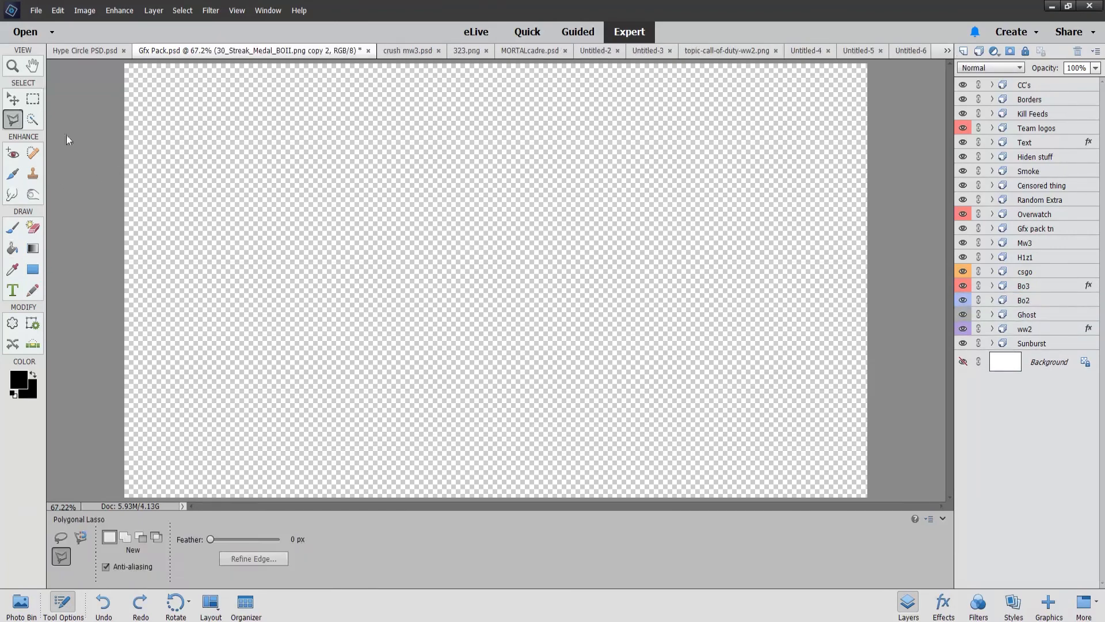
{"action": "left_click", "coordinate": [296, 154]}
{"action": "left_click", "coordinate": [331, 295]}
{"action": "left_click", "coordinate": [659, 315]}
{"action": "left_click", "coordinate": [645, 214]}
{"action": "left_click", "coordinate": [488, 121]}
{"action": "left_click", "coordinate": [341, 113]}
{"action": "left_click", "coordinate": [297, 154]}
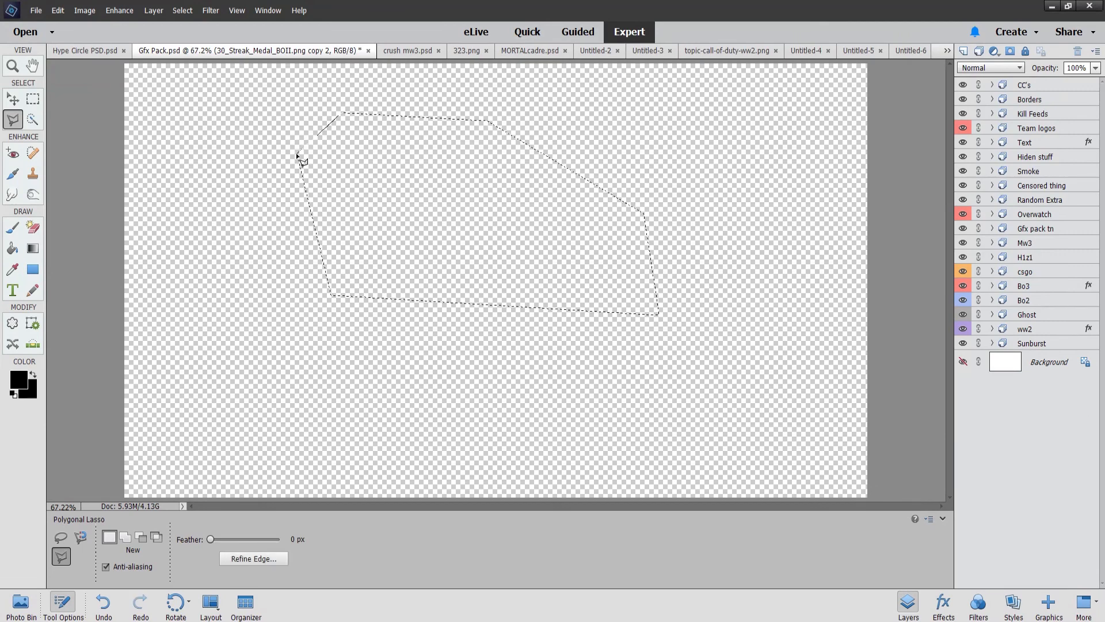
Step: Add a new layer above Bo2 and fill the polygonal selection with black using the Paint Bucket
{"action": "left_click", "coordinate": [12, 248]}
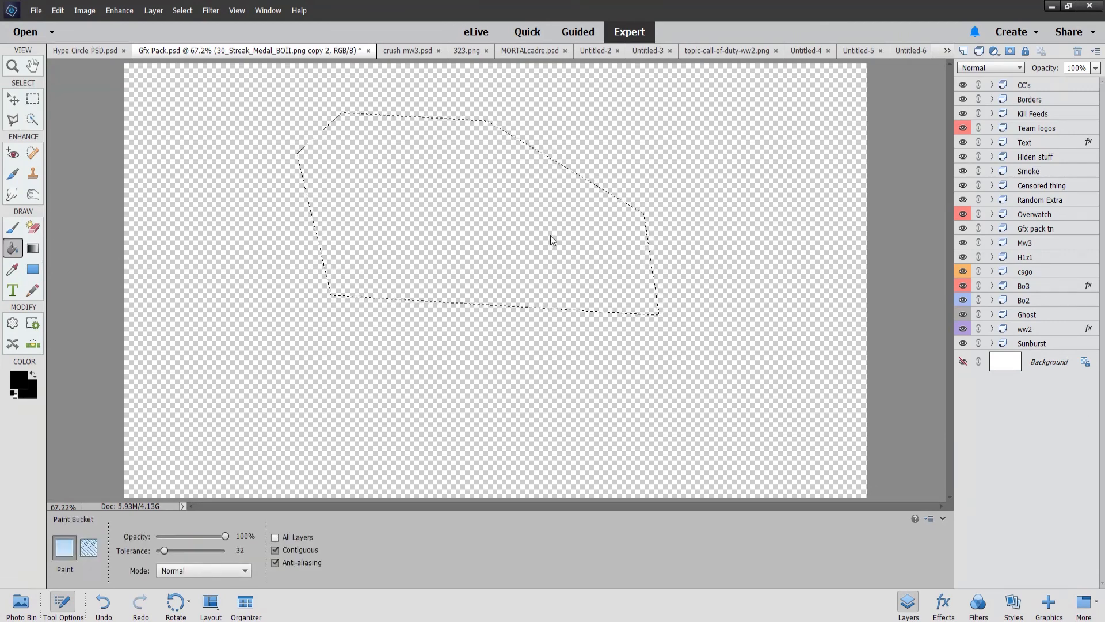
{"action": "left_click", "coordinate": [963, 51]}
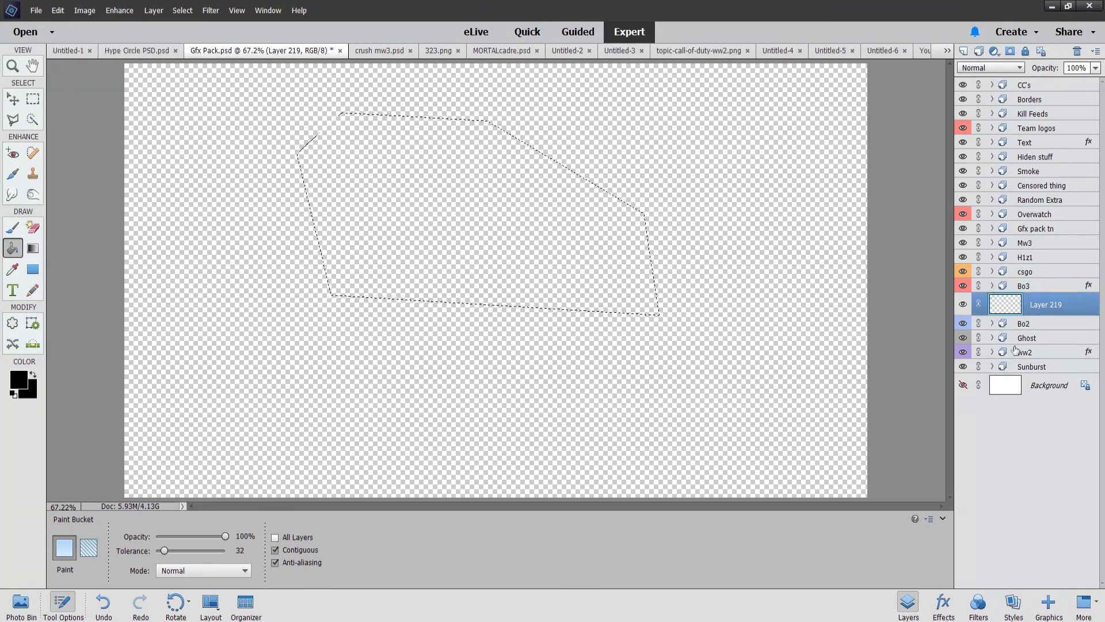
{"action": "left_click", "coordinate": [533, 235]}
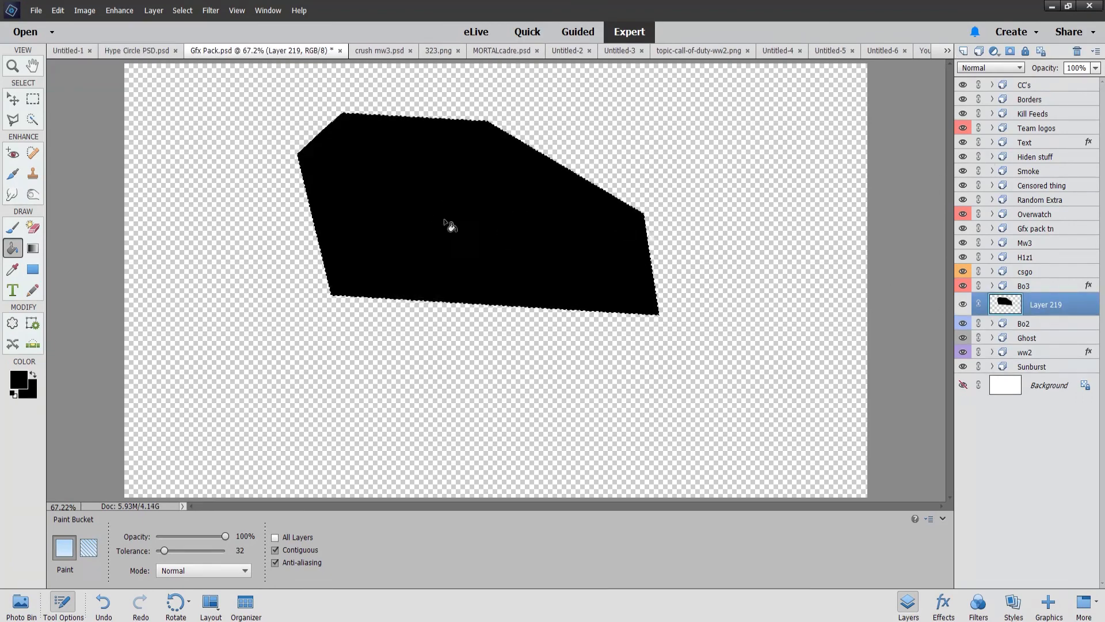
Step: Subtract the polygonal selection with Quick Selection and erase the black shape with the Magic Eraser
{"action": "left_click", "coordinate": [32, 121]}
{"action": "left_click", "coordinate": [380, 213]}
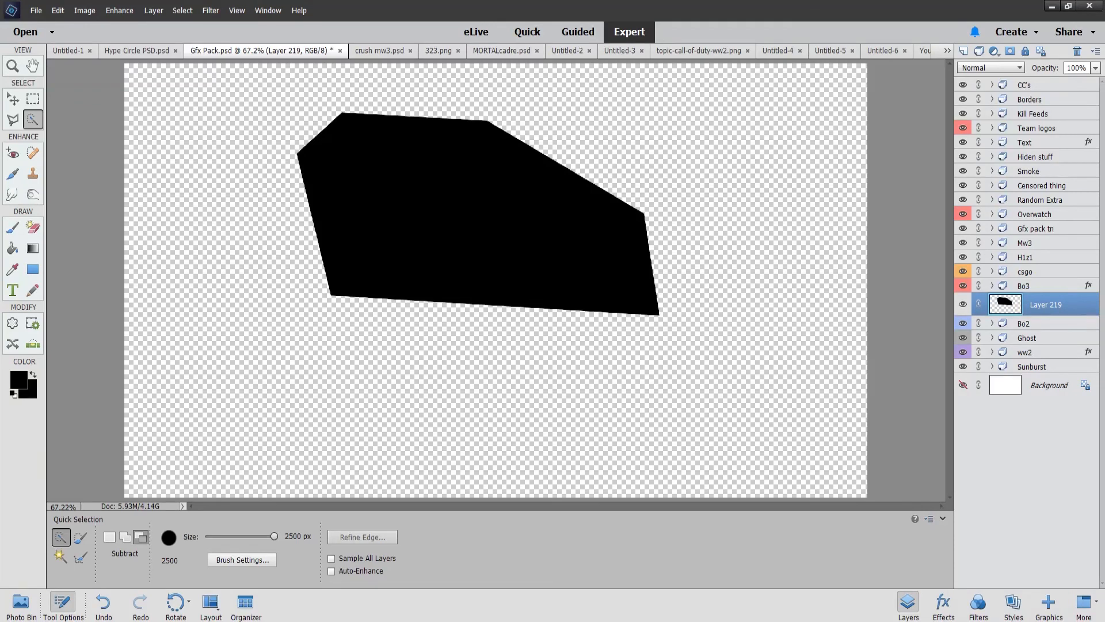
{"action": "left_click", "coordinate": [31, 226]}
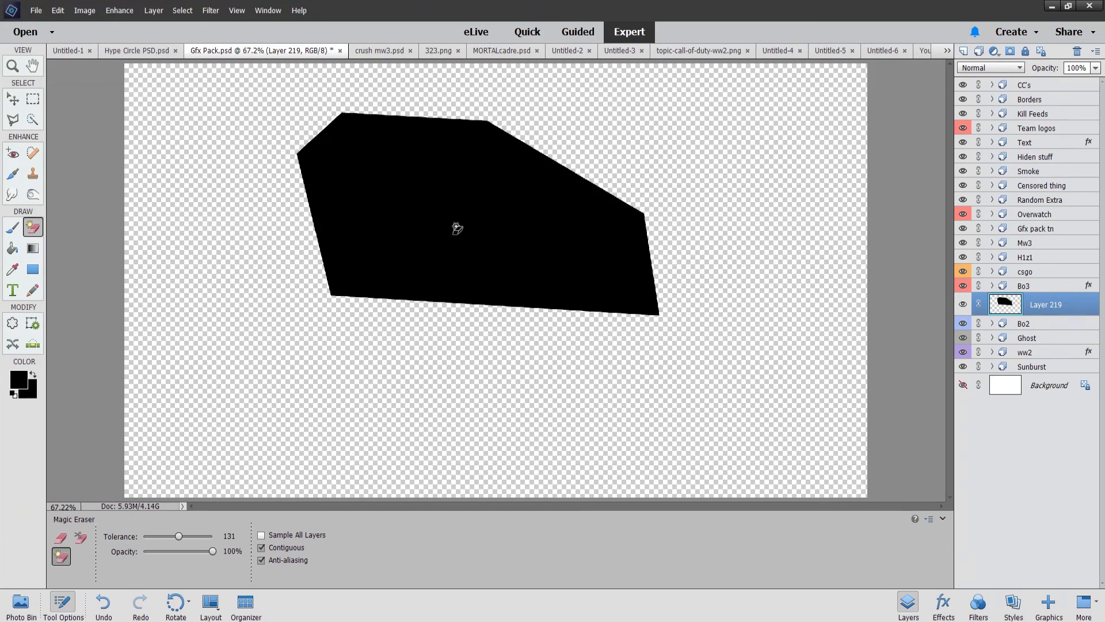
{"action": "left_click", "coordinate": [457, 228]}
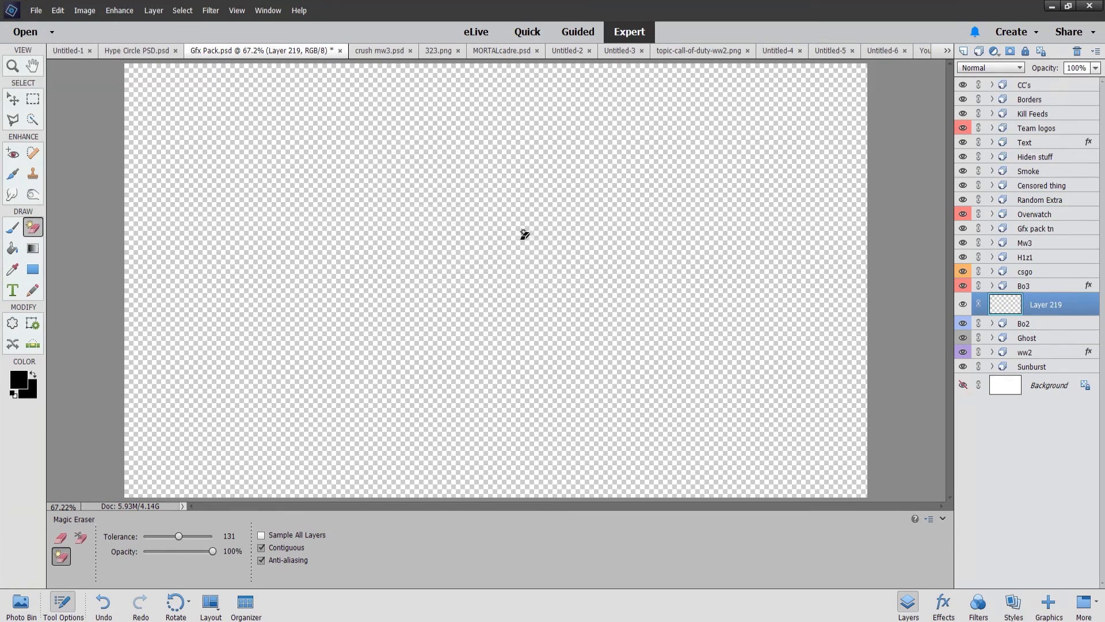
Step: View the options of the Eraser, Background Eraser, Quick Selection, Polygonal Lasso and Magnetic Lasso tools
{"action": "left_click", "coordinate": [61, 537]}
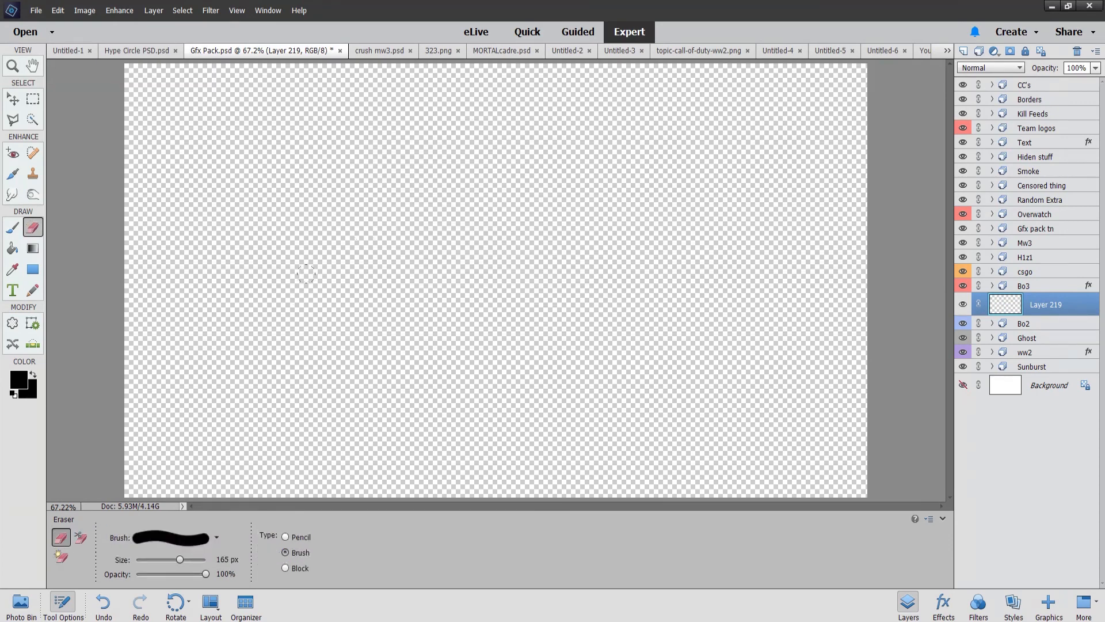
{"action": "left_click", "coordinate": [81, 538]}
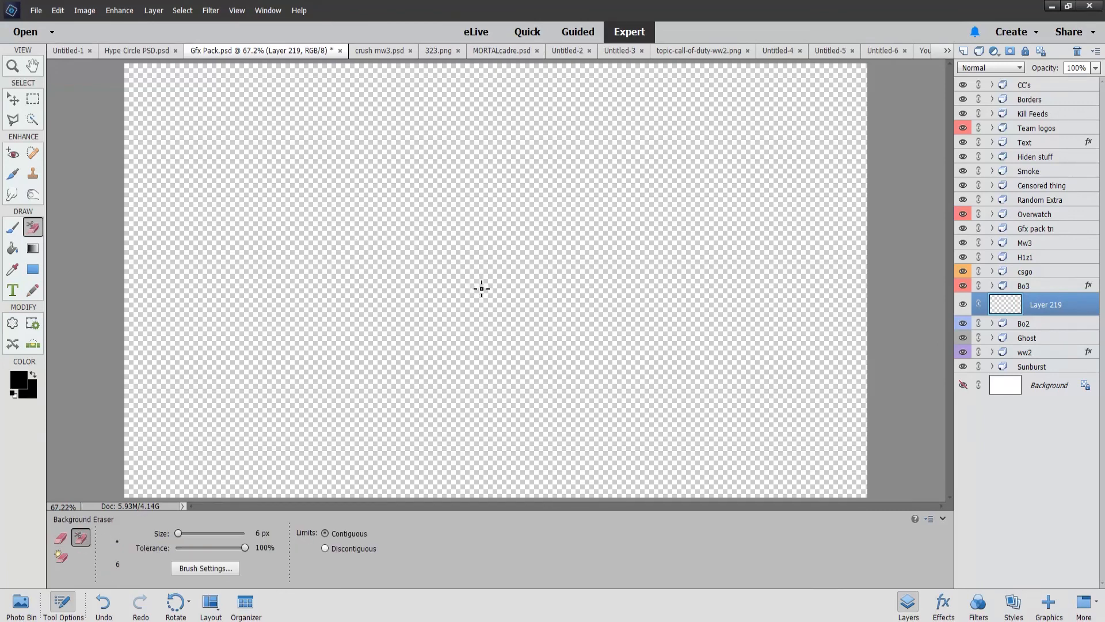
{"action": "left_click", "coordinate": [62, 539]}
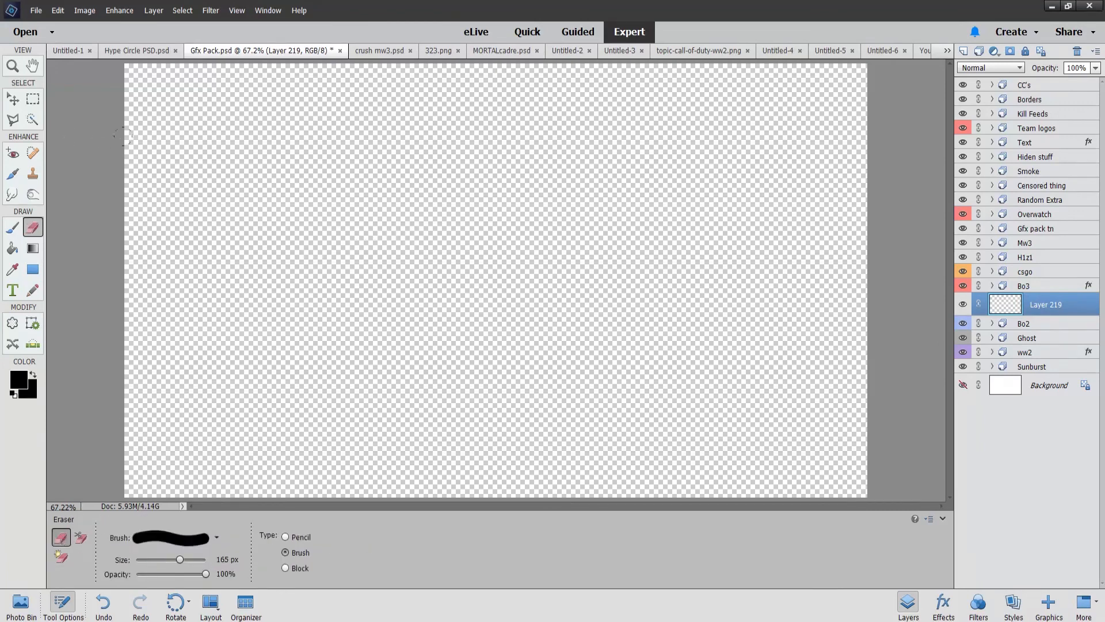
{"action": "left_click", "coordinate": [33, 122]}
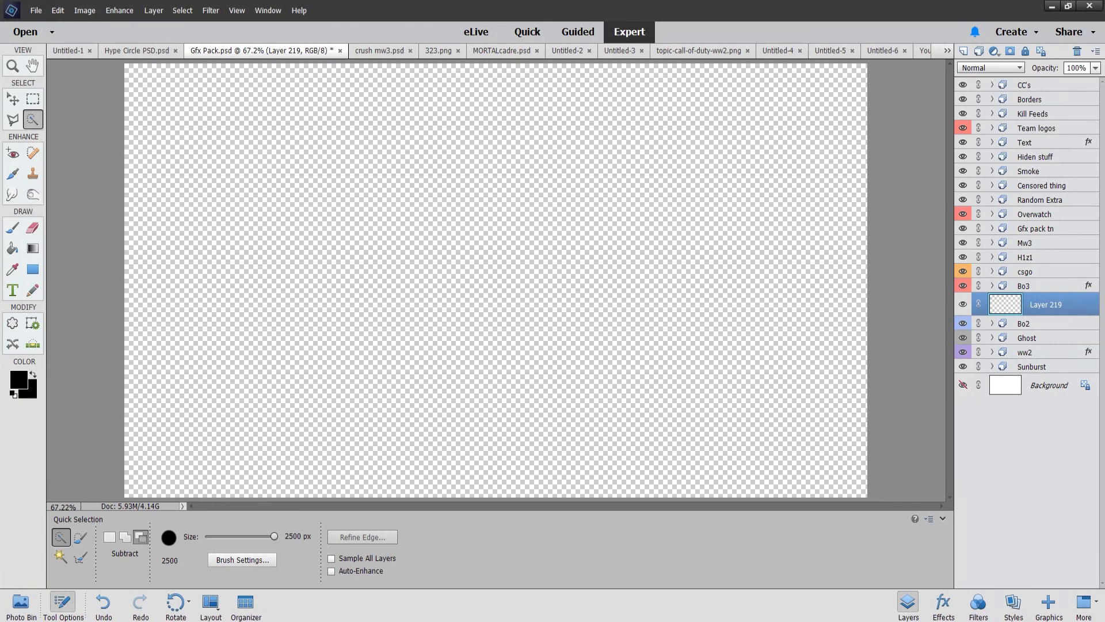
{"action": "left_click", "coordinate": [12, 120]}
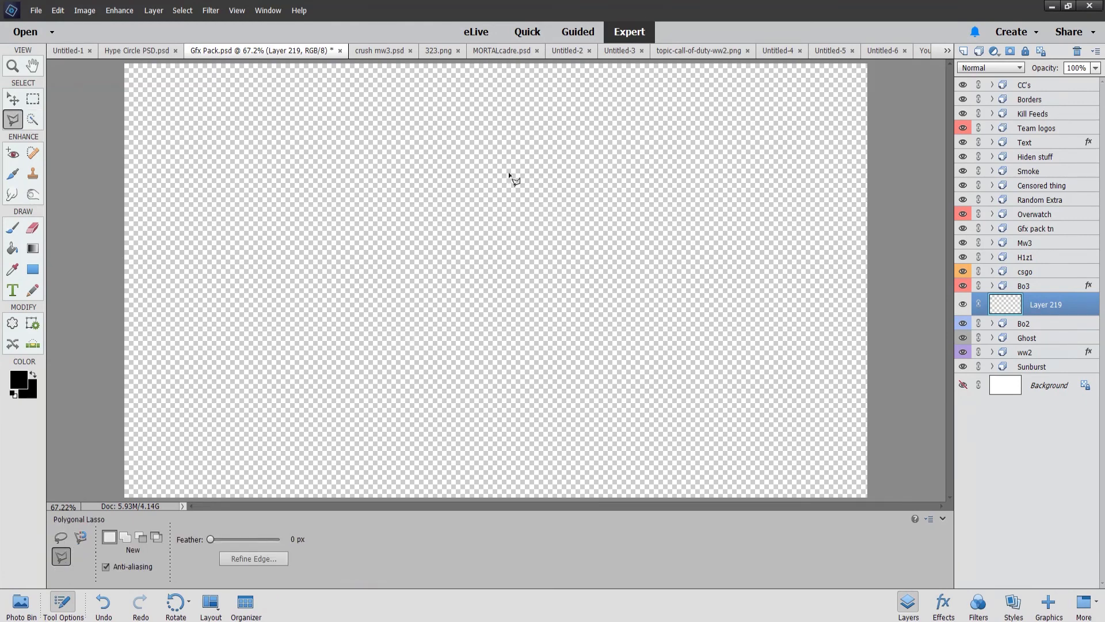
{"action": "left_click", "coordinate": [84, 536]}
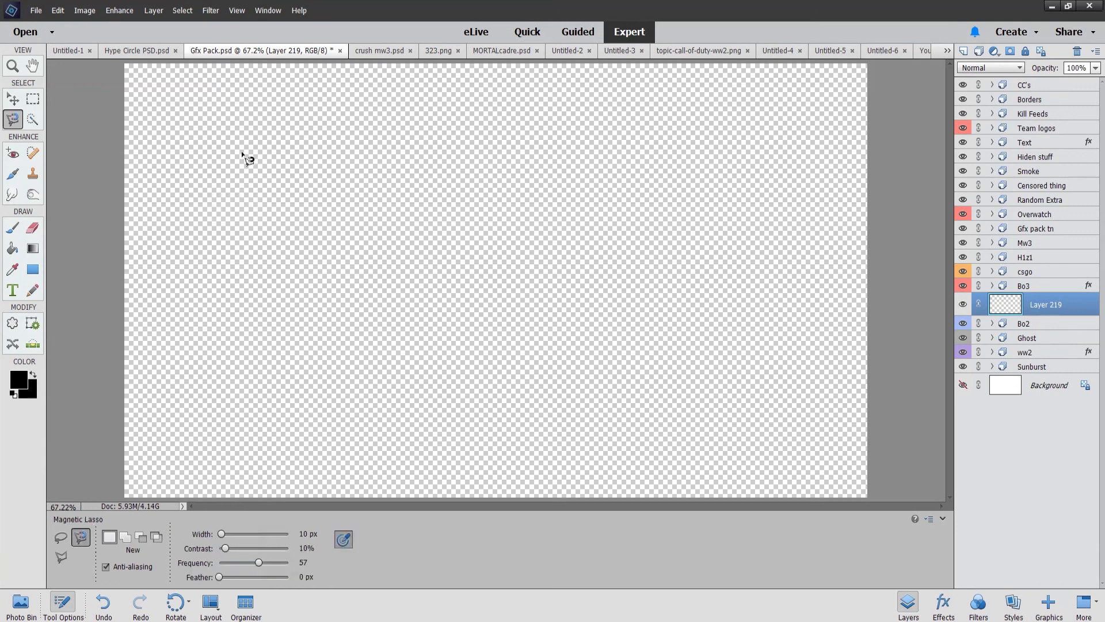
Step: Expand the Bo3 group, collapse its Tn subgroup and make its Logos subgroup visible
{"action": "left_click", "coordinate": [1003, 286]}
{"action": "left_click", "coordinate": [994, 287]}
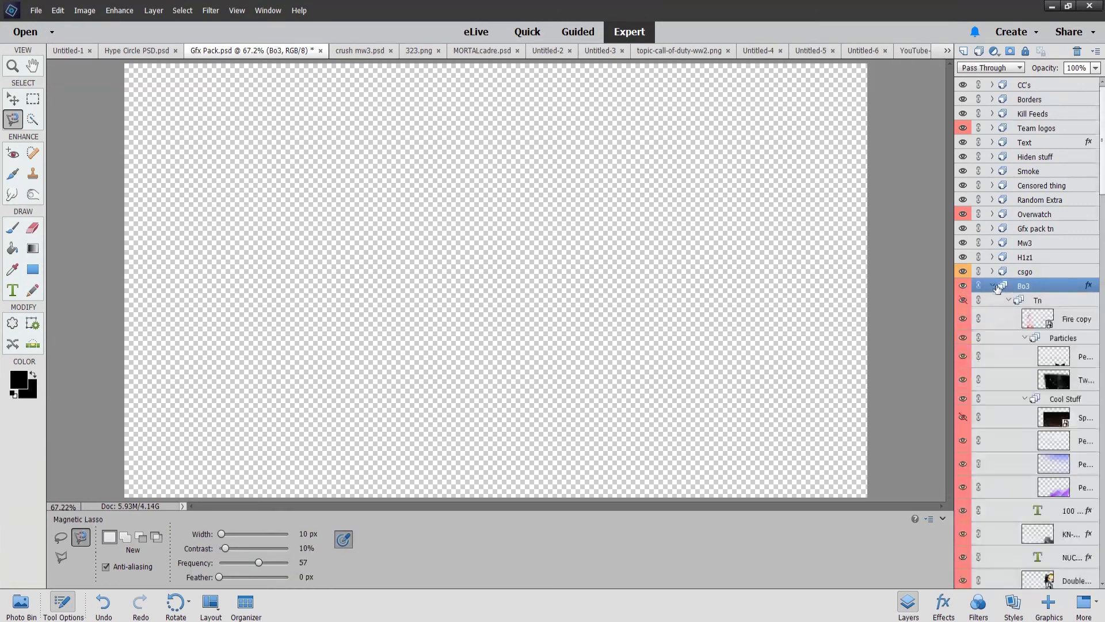
{"action": "scroll", "coordinate": [1020, 304], "scroll_direction": "down", "scroll_amount": 1}
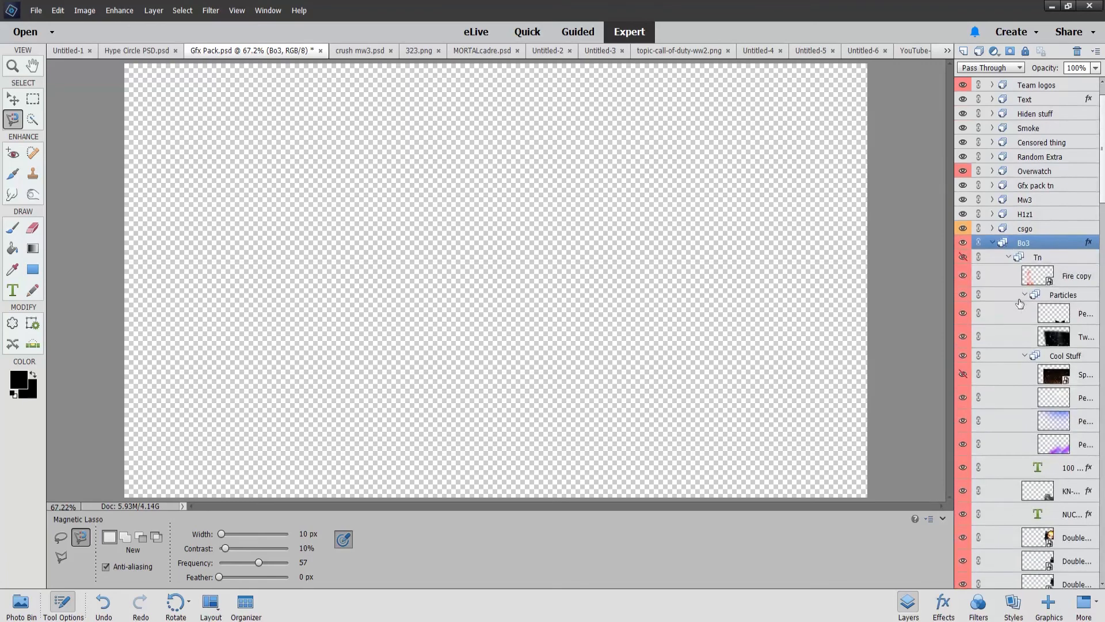
{"action": "left_click", "coordinate": [1009, 257]}
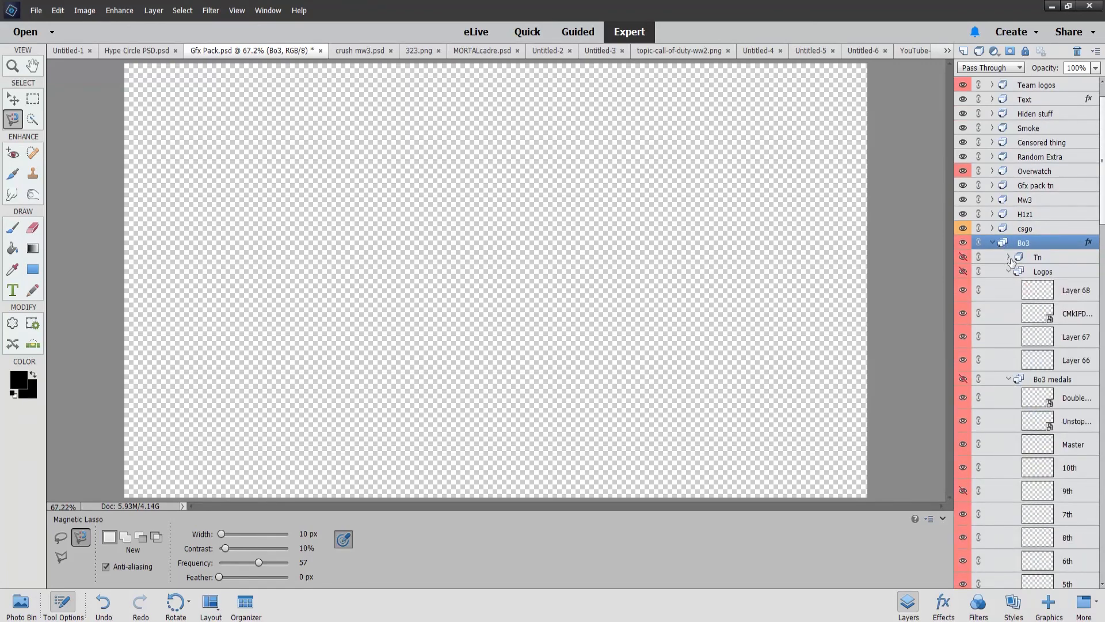
{"action": "left_click", "coordinate": [963, 272]}
Step: Duplicate Layer 66 from the Logos group and place the copy outside the groups, directly above Bo3
{"action": "left_click", "coordinate": [1069, 363]}
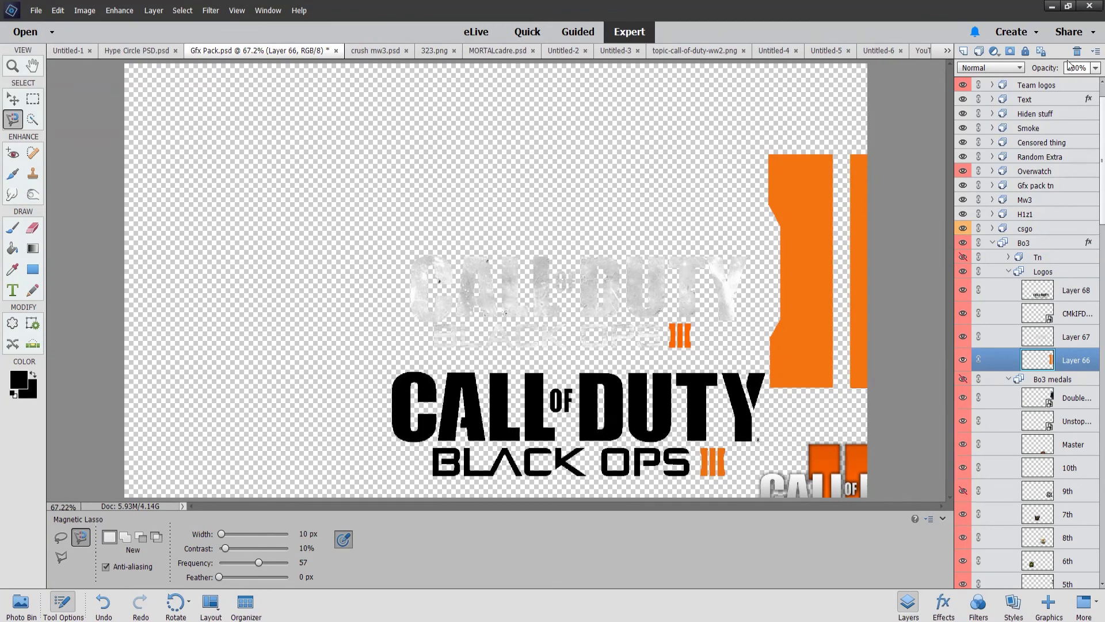
{"action": "key", "text": "ctrl+j"}
{"action": "left_click_drag", "start_coordinate": [1072, 362], "coordinate": [1076, 237]}
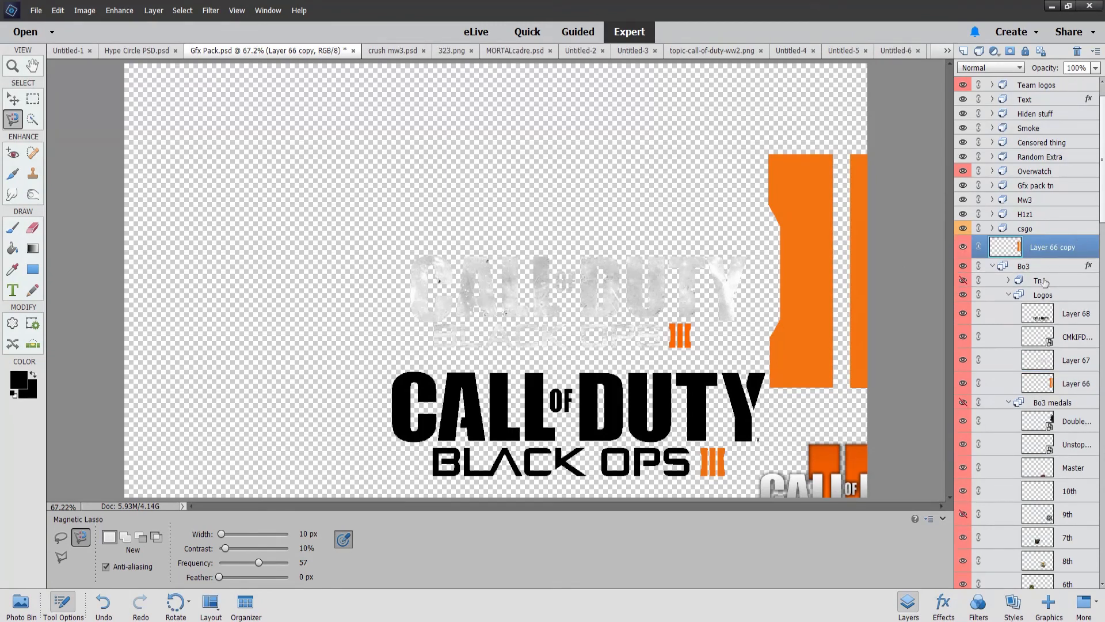
Step: Hide the Logos subgroup, collapse Bo3 and reorder Layer 66 copy to sit between Bo3 and Layer 219
{"action": "left_click", "coordinate": [963, 295]}
{"action": "left_click", "coordinate": [993, 267]}
{"action": "left_click_drag", "start_coordinate": [1039, 292], "coordinate": [1047, 318]}
Step: Move the orange III logo of Layer 66 copy to the middle of the canvas
{"action": "left_click", "coordinate": [13, 99]}
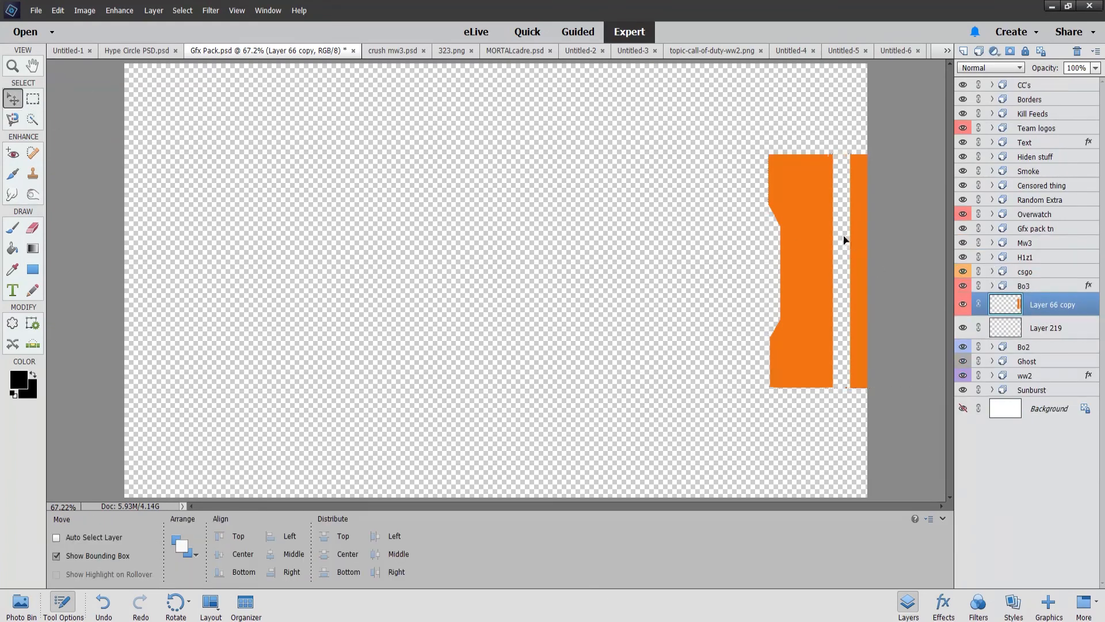
{"action": "left_click_drag", "start_coordinate": [852, 245], "coordinate": [469, 246]}
Step: Fill the transparent area around the orange III logo on Layer 66 copy with black
{"action": "left_click", "coordinate": [14, 120]}
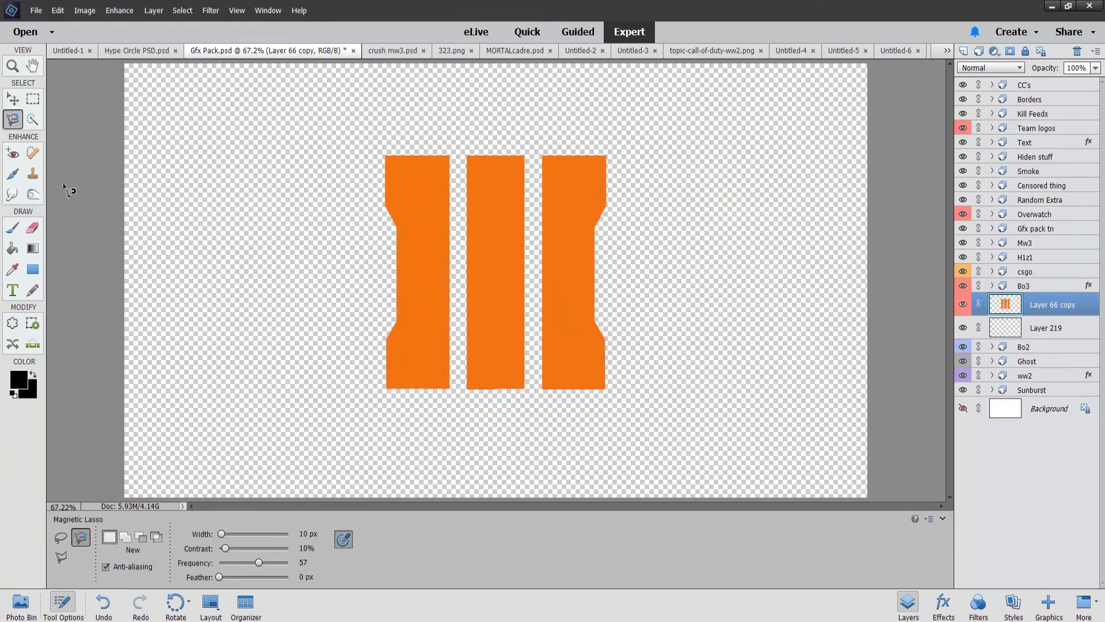
{"action": "left_click", "coordinate": [13, 249]}
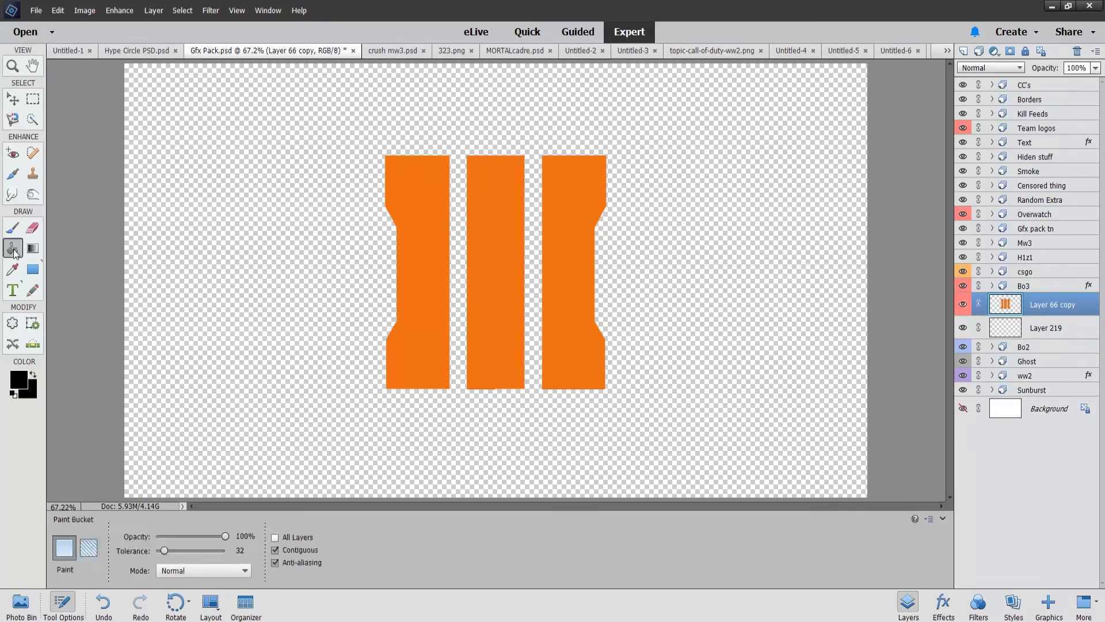
{"action": "left_click", "coordinate": [535, 239]}
Step: Try tracing the logo's left bar with the Magnetic Lasso, and undo the black fill around it
{"action": "left_click", "coordinate": [13, 120]}
{"action": "left_click", "coordinate": [385, 156]}
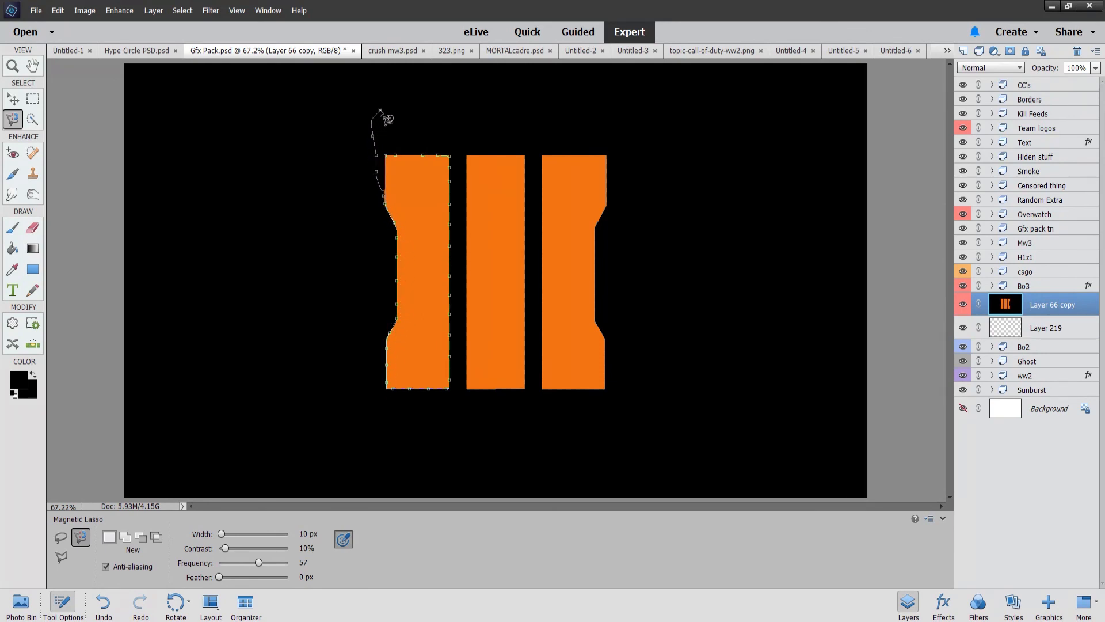
{"action": "key", "text": "Escape"}
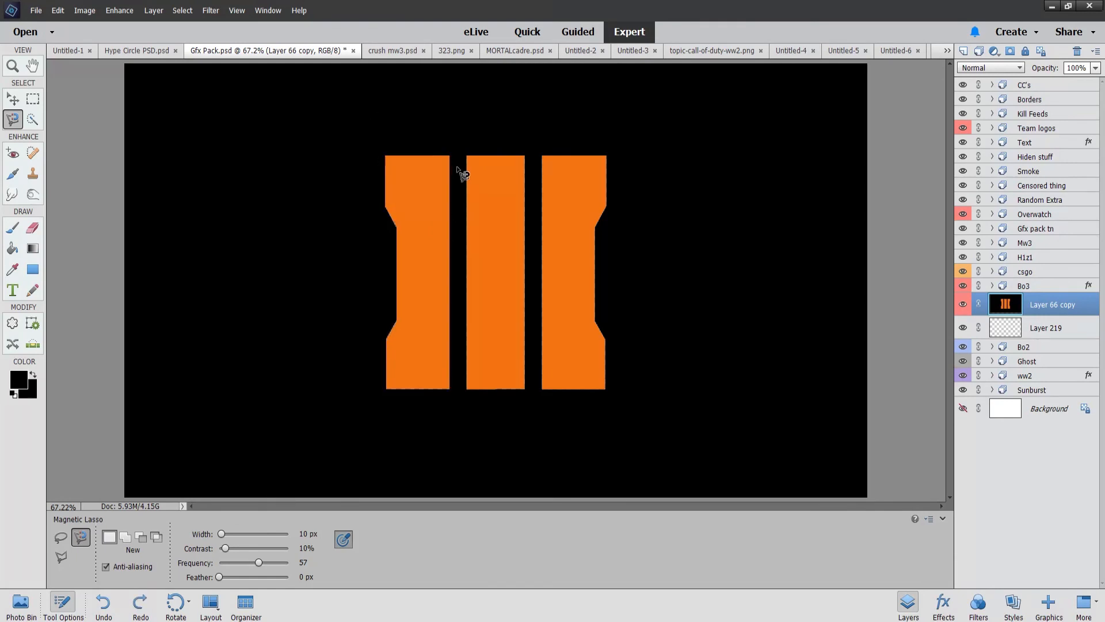
{"action": "key", "text": "Delete"}
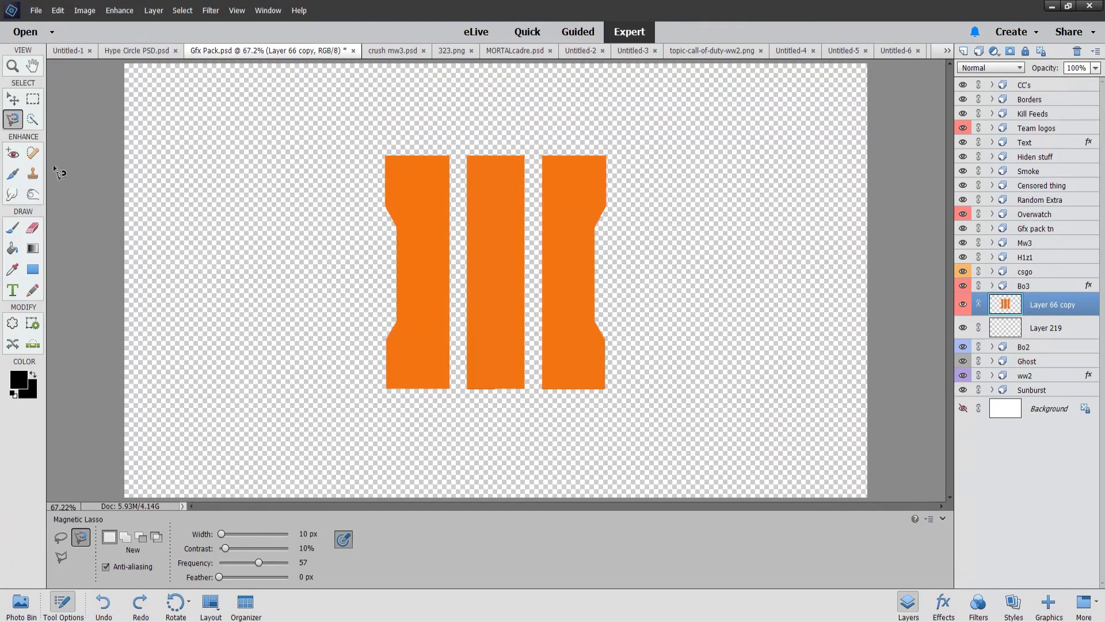
Step: View the options of the Red Eye Removal, Spot Healing Brush and Healing Brush tools
{"action": "left_click", "coordinate": [14, 153]}
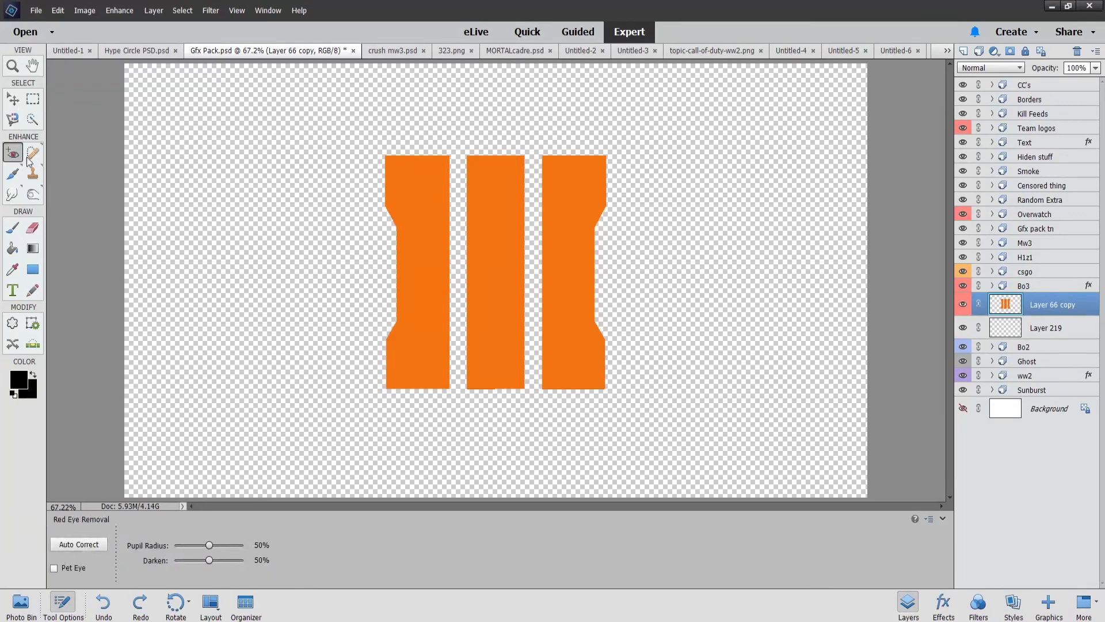
{"action": "left_click", "coordinate": [32, 153]}
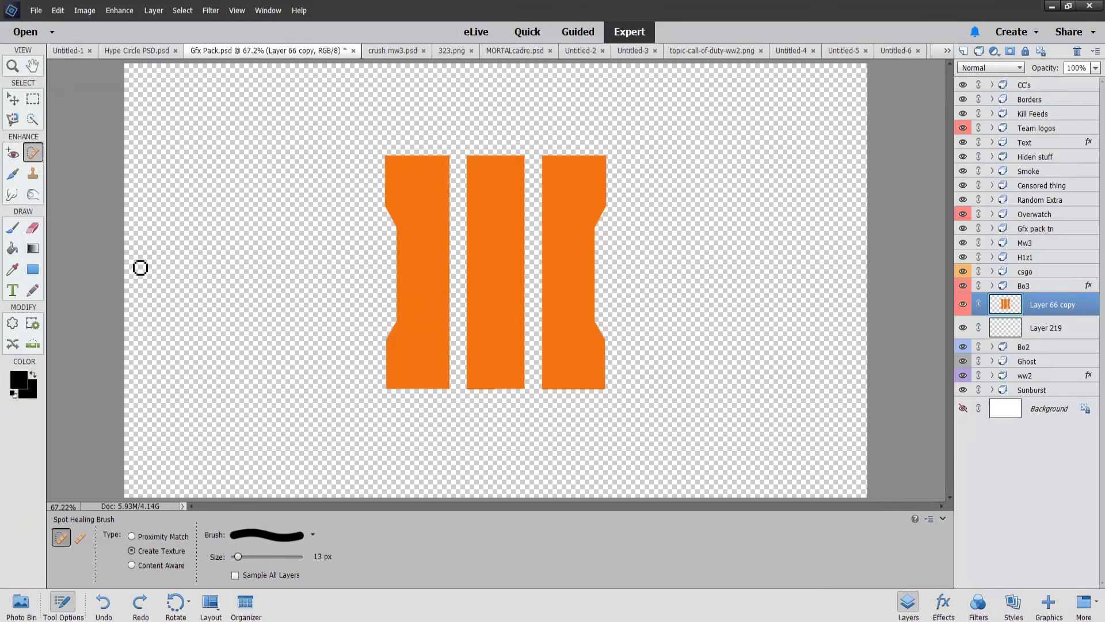
{"action": "left_click", "coordinate": [80, 536]}
{"action": "left_click", "coordinate": [66, 538]}
{"action": "left_click", "coordinate": [80, 537]}
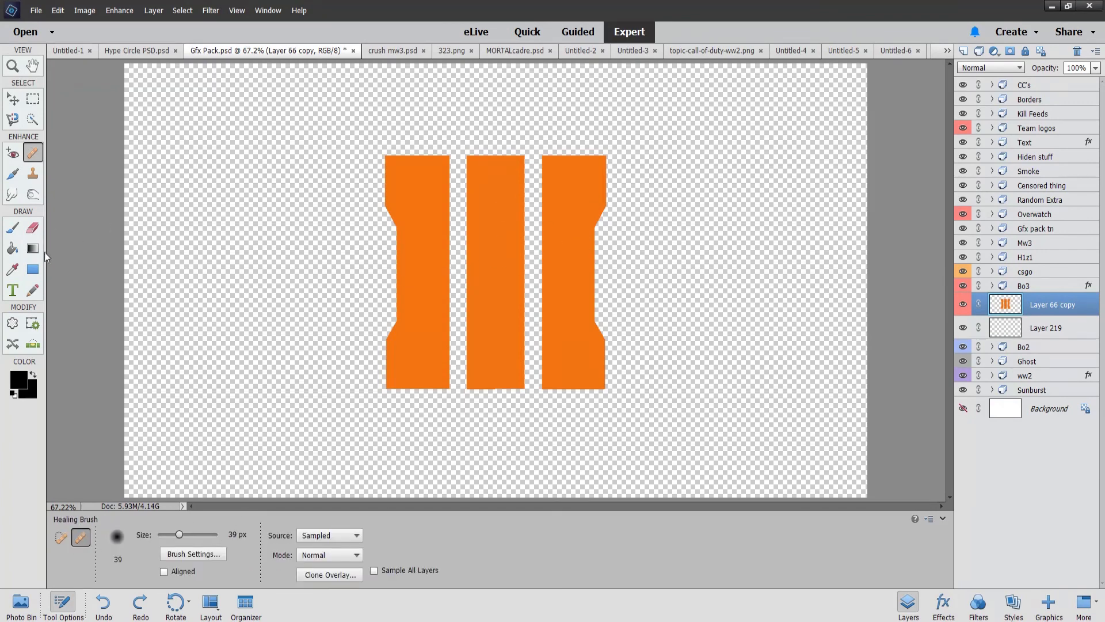
Step: Make the DARKNESS text layer in the Borders group visible and duplicate it
{"action": "left_click", "coordinate": [992, 100]}
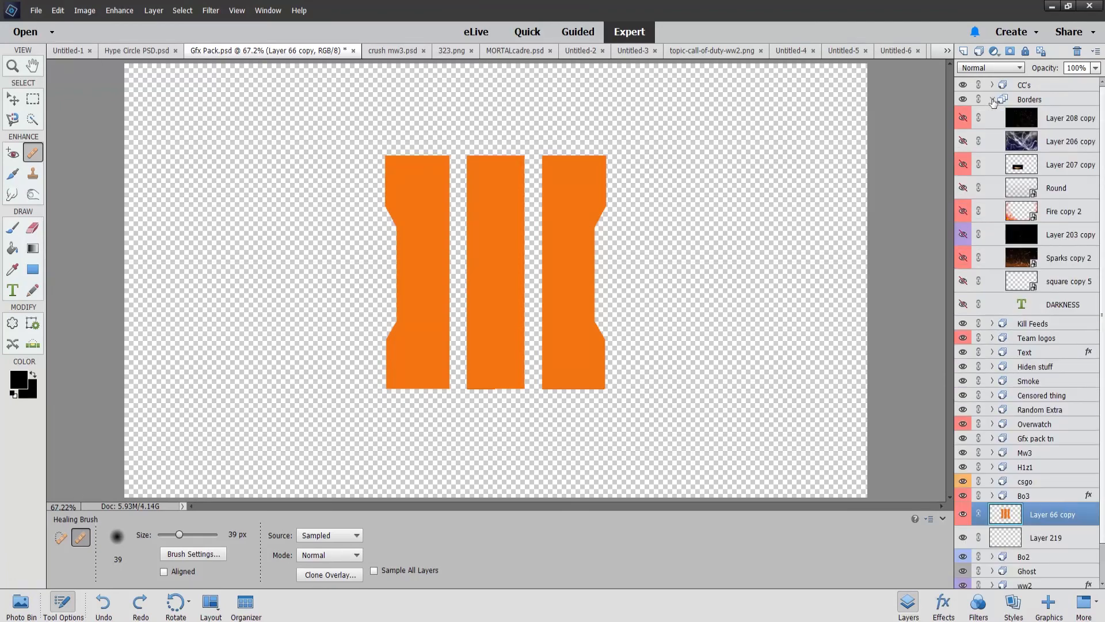
{"action": "left_click", "coordinate": [962, 305]}
{"action": "left_click", "coordinate": [1053, 305]}
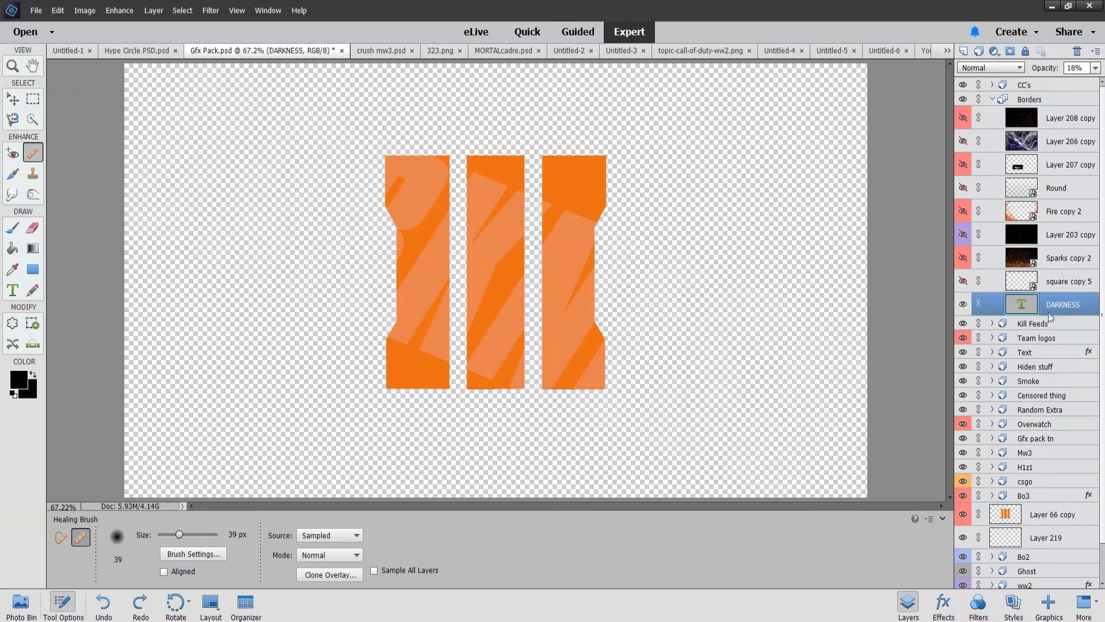
{"action": "key", "text": "ctrl+j"}
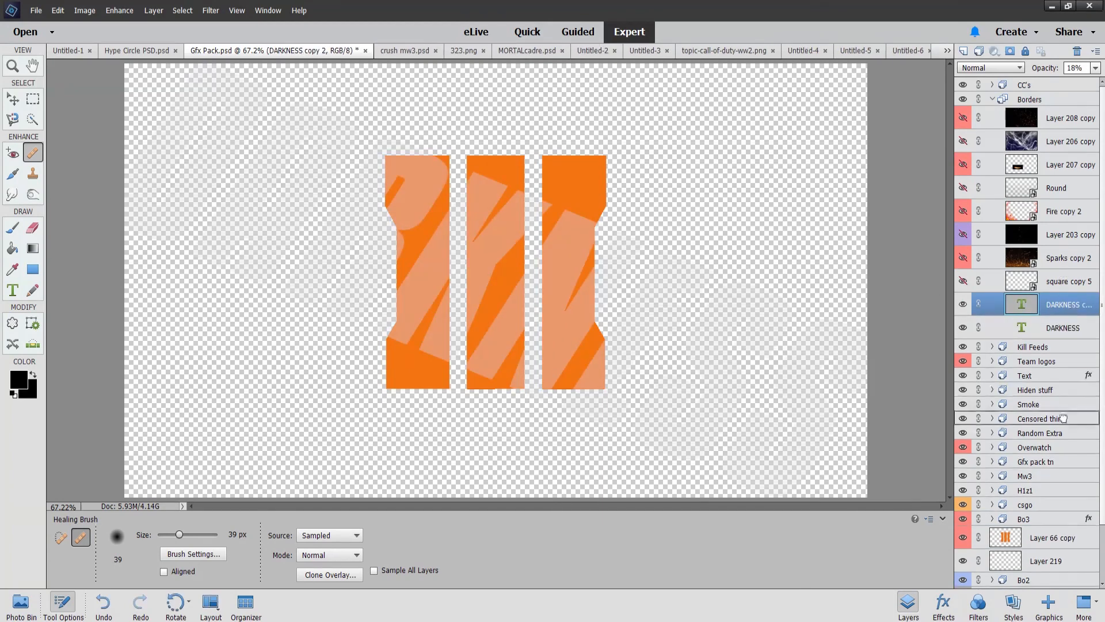
Step: Move the DARKNESS copy out of Borders to directly above Layer 66 copy, and hide and collapse Borders
{"action": "left_click_drag", "start_coordinate": [1057, 524], "coordinate": [1057, 527]}
{"action": "left_click", "coordinate": [962, 99]}
{"action": "left_click", "coordinate": [992, 99]}
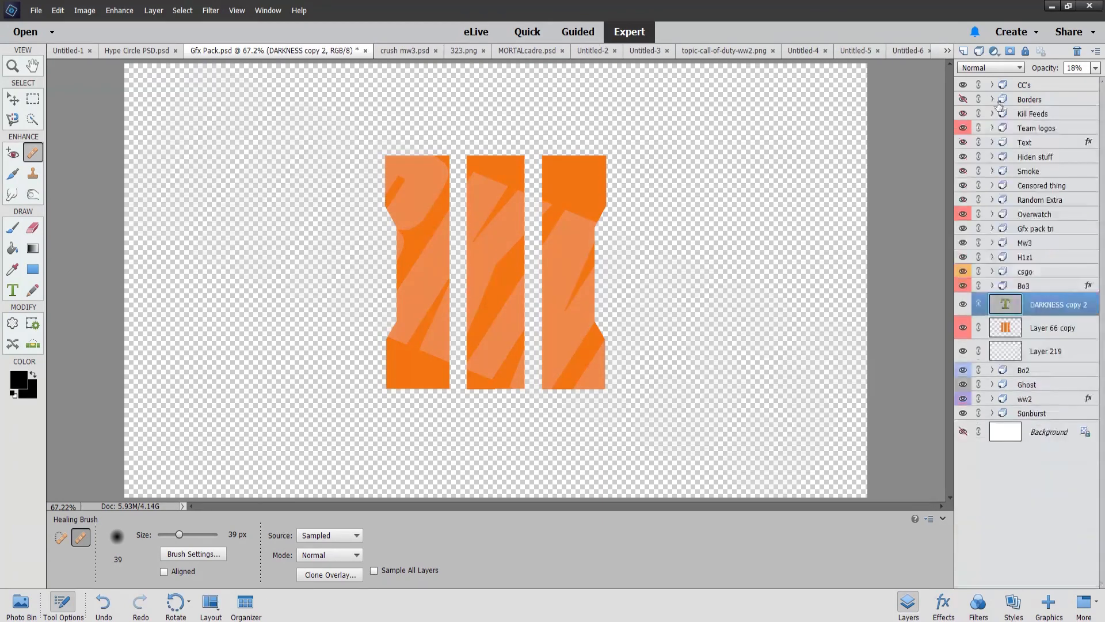
Step: Fill Layer 219 with black using the Paint Bucket to form a backdrop behind the logo
{"action": "left_click", "coordinate": [1046, 351]}
{"action": "left_click", "coordinate": [13, 248]}
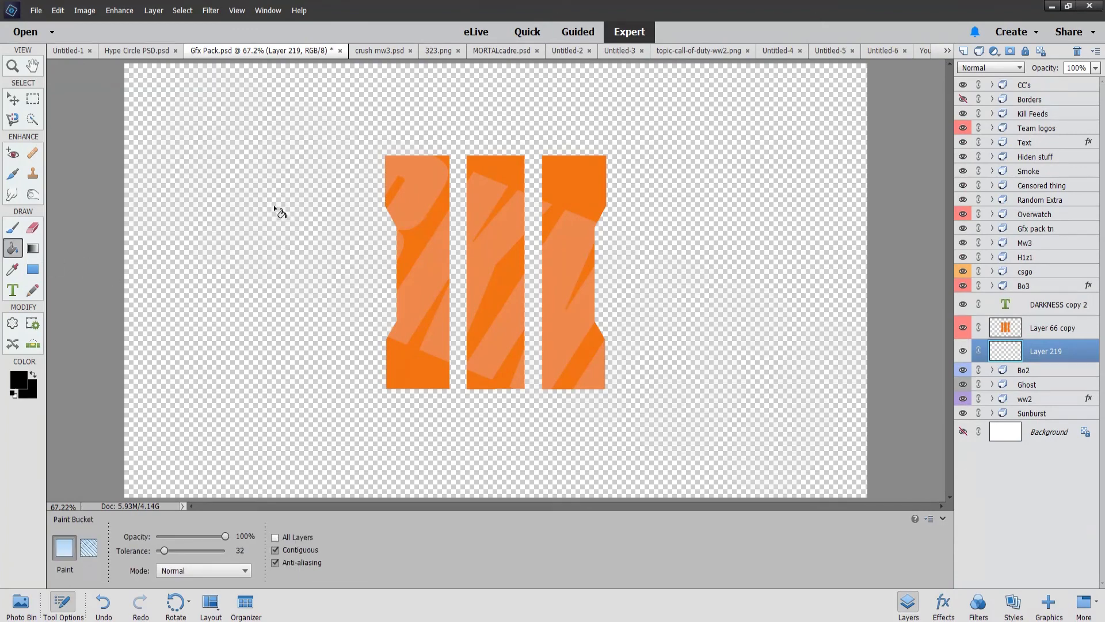
{"action": "left_click", "coordinate": [278, 212]}
Step: Create a new layer group below Bo3 and put DARKNESS copy 2 and Layer 66 copy into it
{"action": "left_click", "coordinate": [13, 99]}
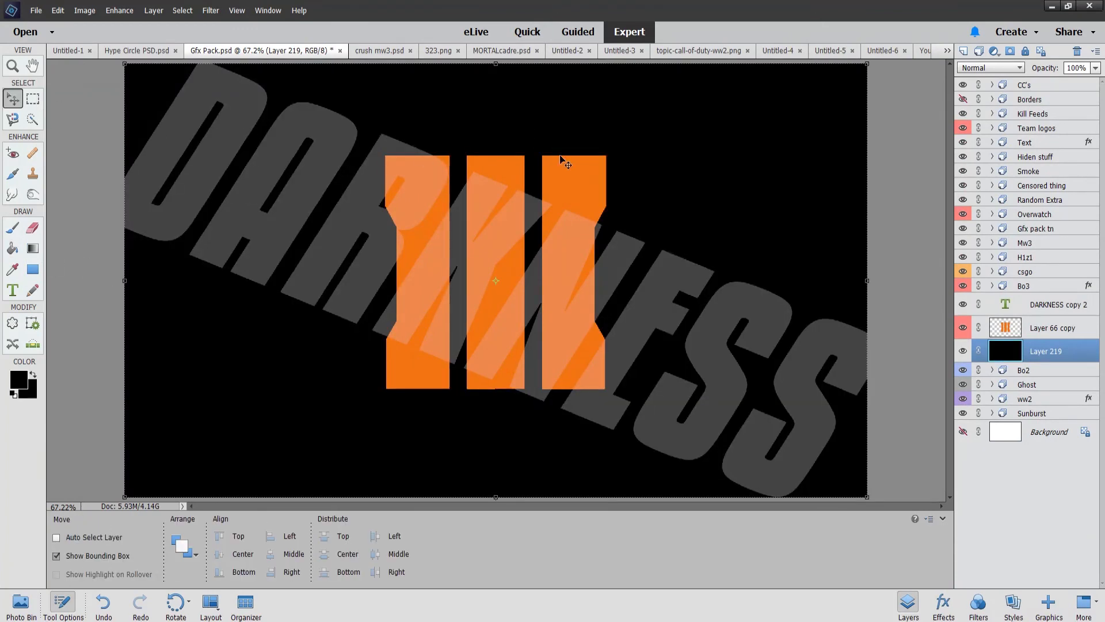
{"action": "left_click", "coordinate": [1067, 329]}
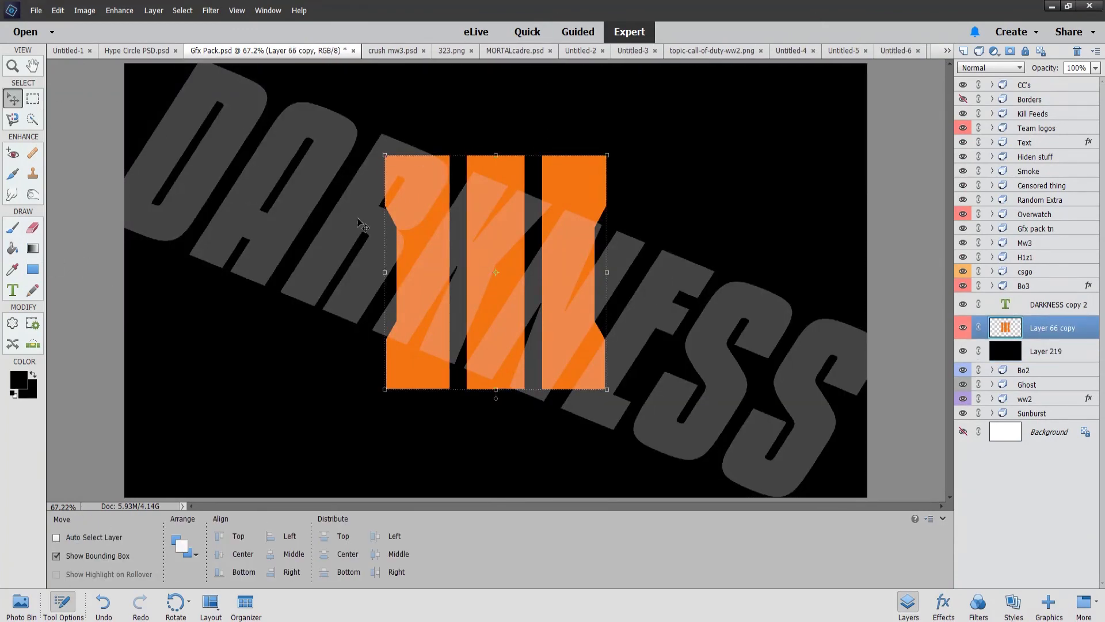
{"action": "left_click", "coordinate": [1048, 311]}
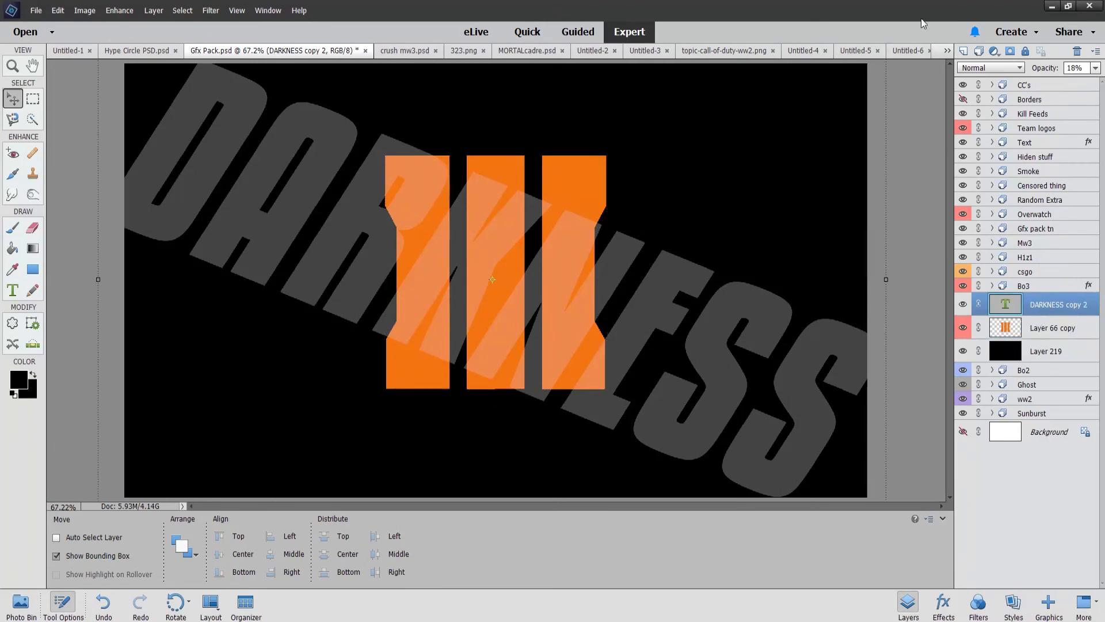
{"action": "left_click", "coordinate": [979, 52]}
{"action": "left_click_drag", "start_coordinate": [1039, 324], "coordinate": [1035, 301]}
{"action": "left_click_drag", "start_coordinate": [1051, 343], "coordinate": [1042, 323]}
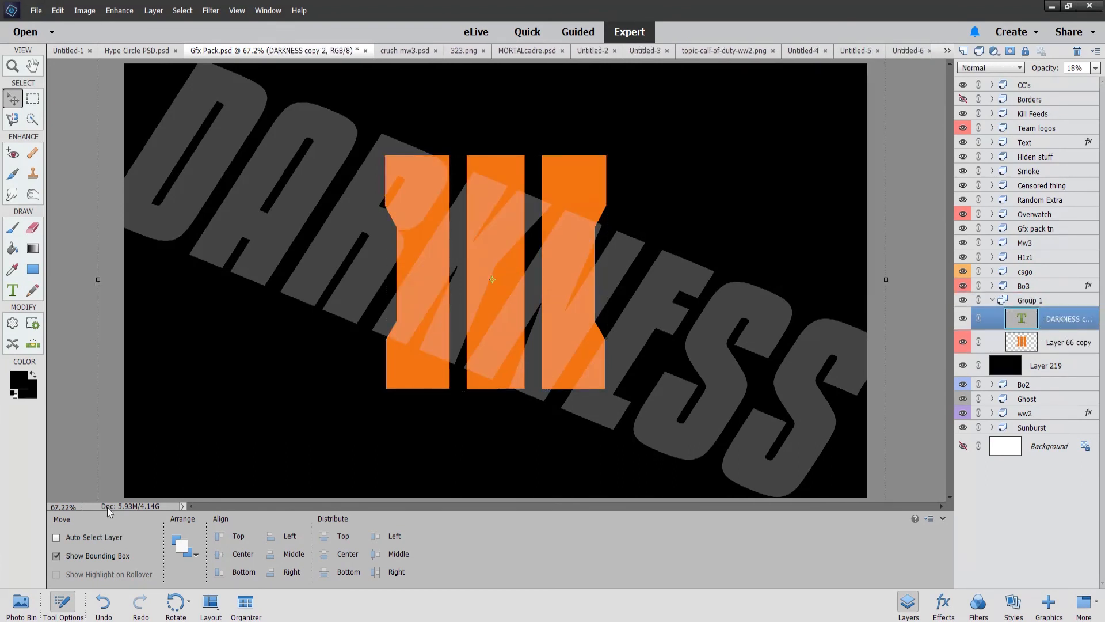
Step: Show the open files in the Photo Bin, and remove Group 1 while keeping its two layers
{"action": "left_click", "coordinate": [21, 604]}
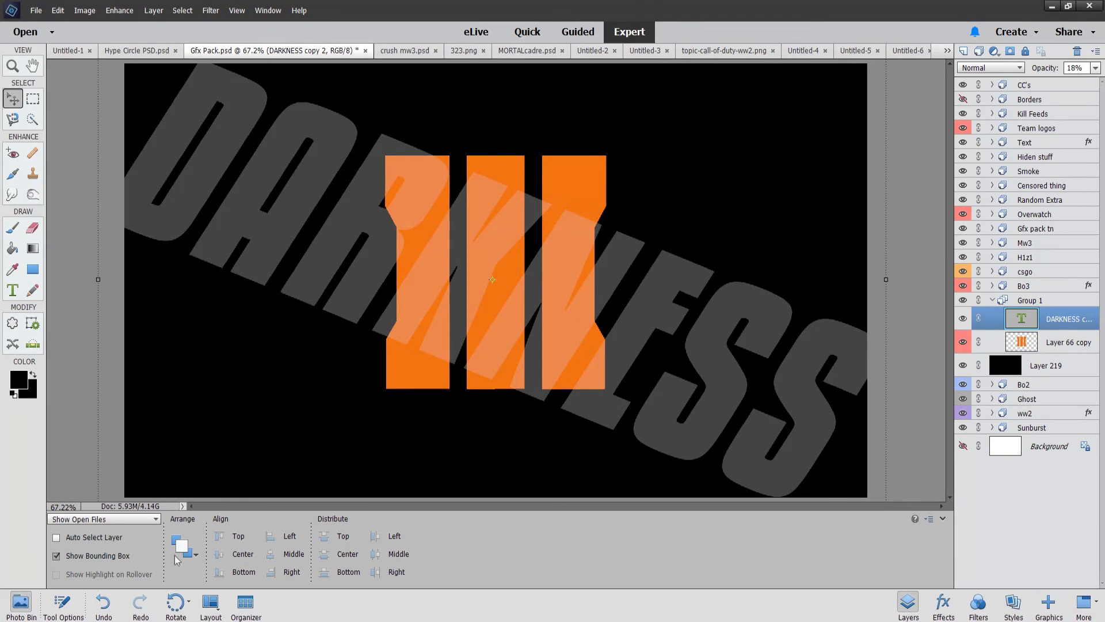
{"action": "left_click", "coordinate": [1002, 302]}
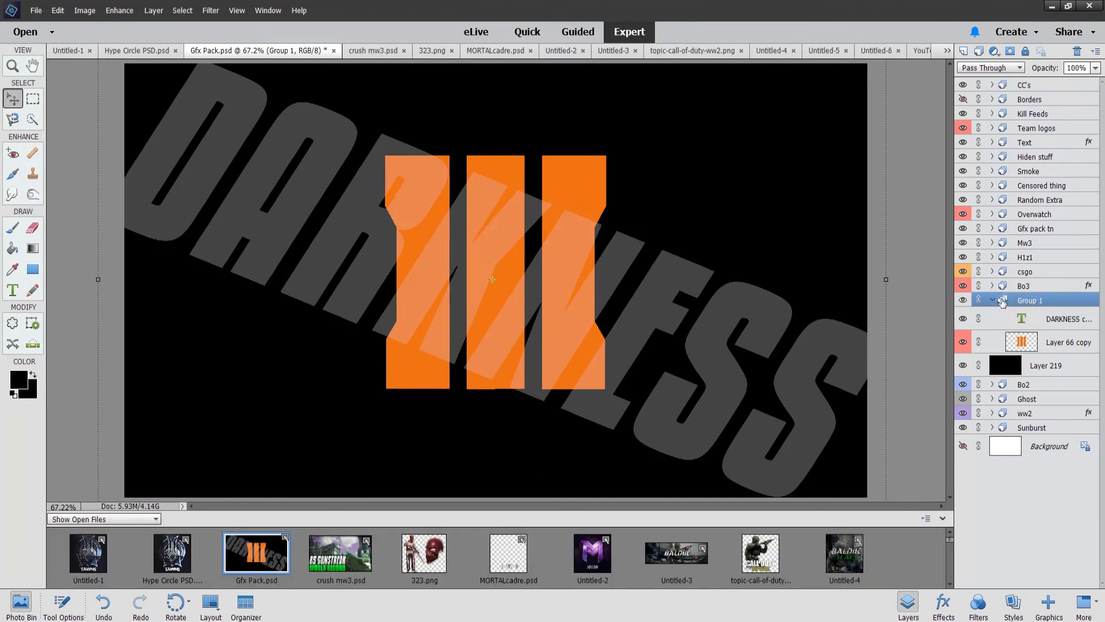
{"action": "left_click", "coordinate": [596, 239]}
Step: Switch to the blank Untitled-27 document and place Gfx Pack.psd into it as a layer covering the canvas
{"action": "scroll", "coordinate": [690, 521], "scroll_direction": "down", "scroll_amount": 3}
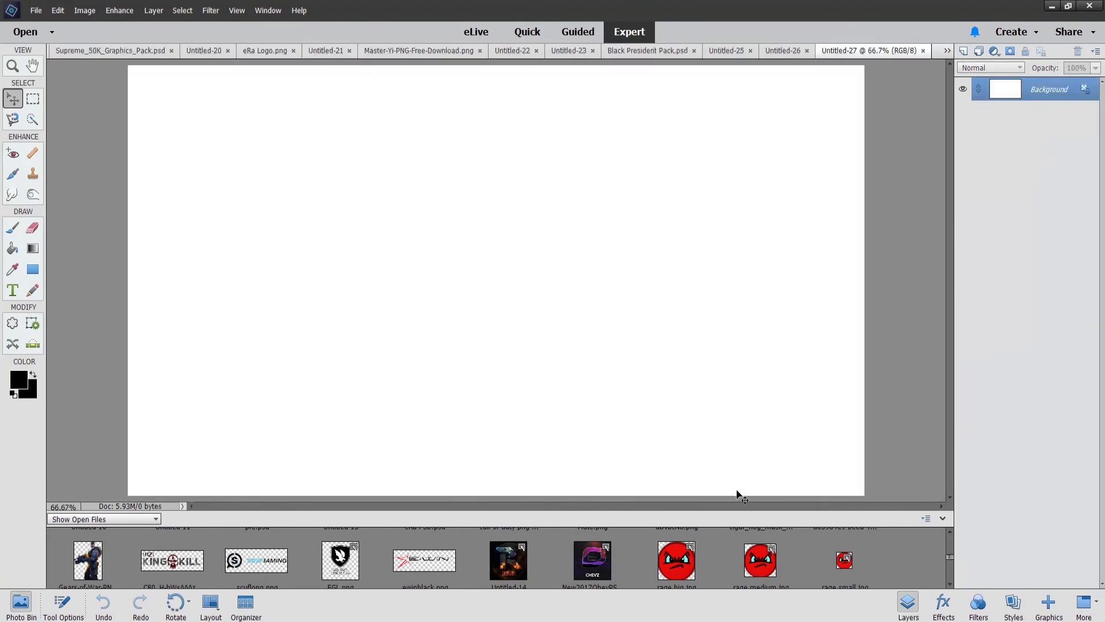
{"action": "scroll", "coordinate": [813, 565], "scroll_direction": "down", "scroll_amount": 5}
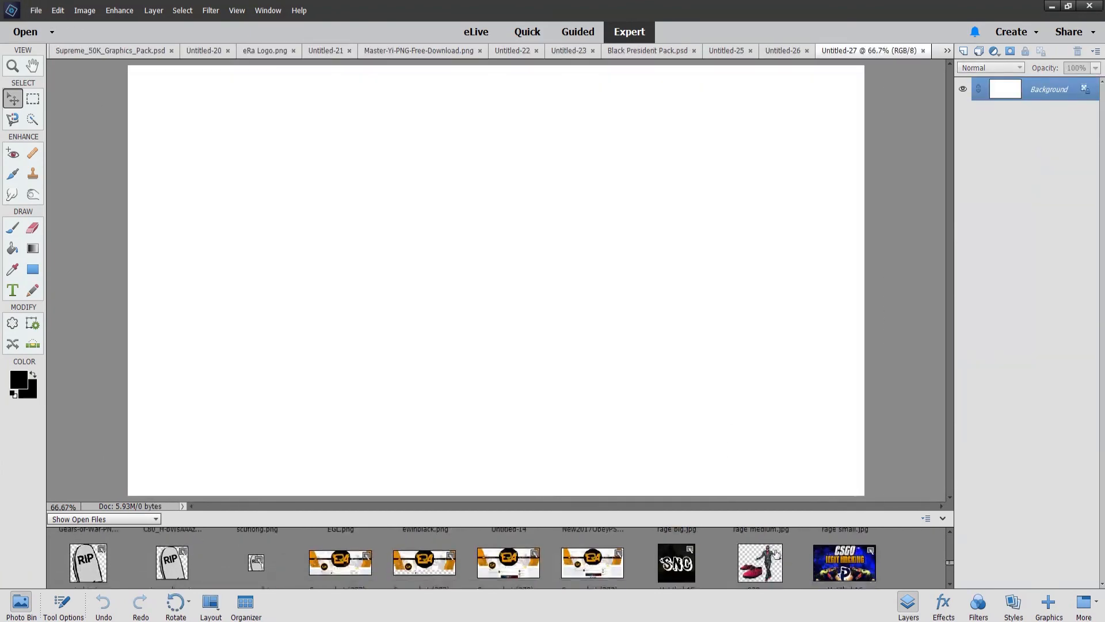
{"action": "scroll", "coordinate": [814, 566], "scroll_direction": "down", "scroll_amount": 6}
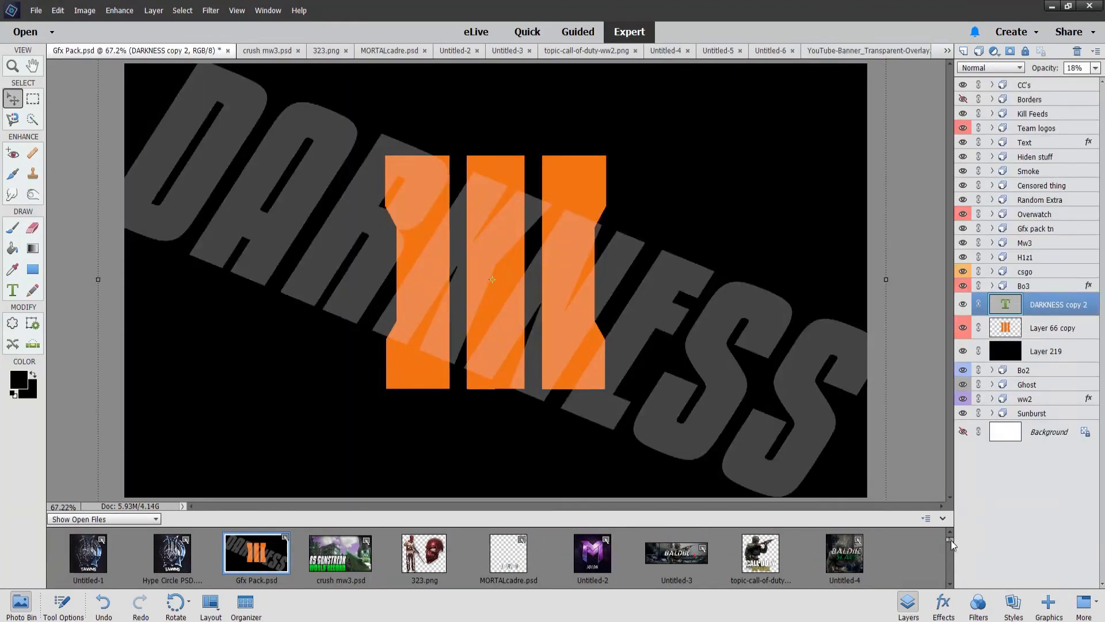
{"action": "left_click_drag", "start_coordinate": [951, 540], "coordinate": [955, 602]}
{"action": "double_click", "coordinate": [595, 549]}
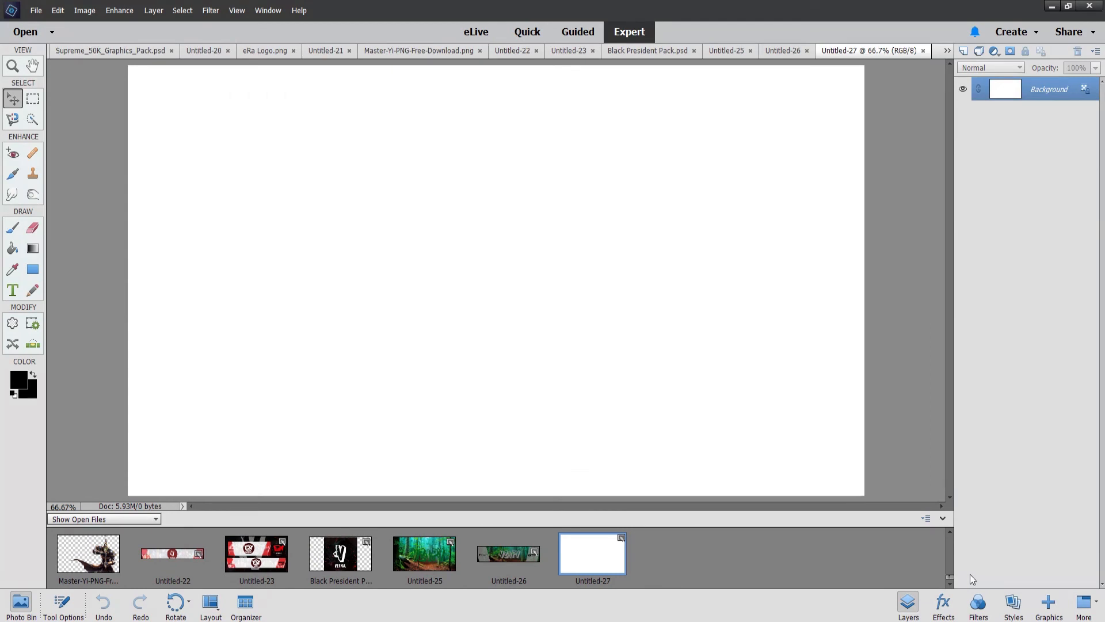
{"action": "left_click_drag", "start_coordinate": [951, 578], "coordinate": [945, 521]}
{"action": "scroll", "coordinate": [848, 549], "scroll_direction": "up", "scroll_amount": 2}
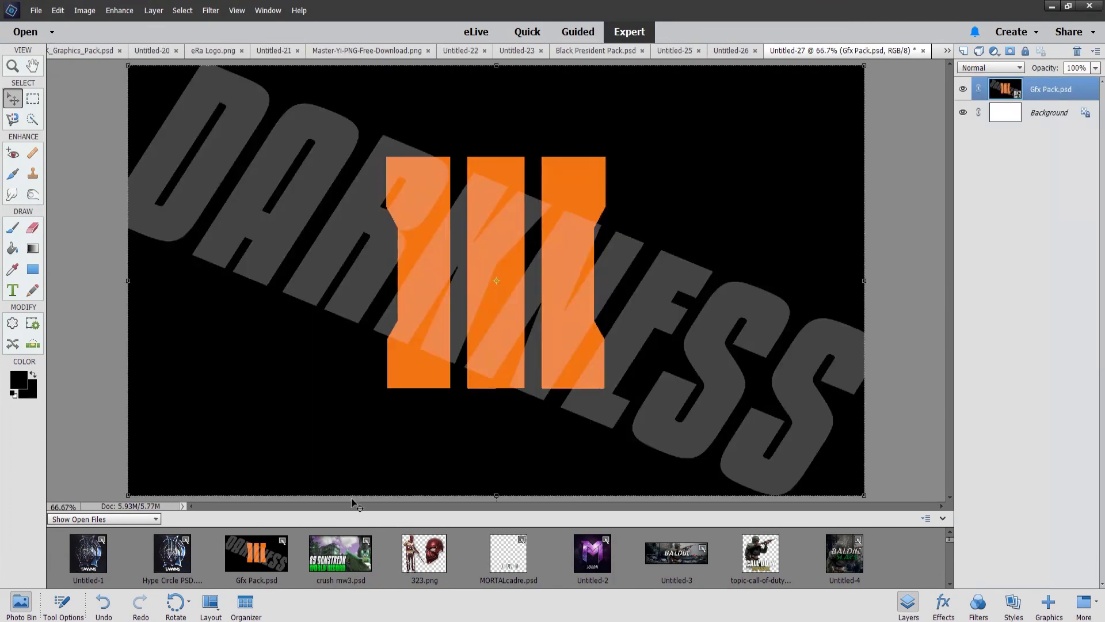
Step: Place Untitled-27 into Gfx Pack.psd as a layer above DARKNESS copy 2, and hide DARKNESS copy 2 and Layer 66 copy
{"action": "left_click", "coordinate": [266, 548]}
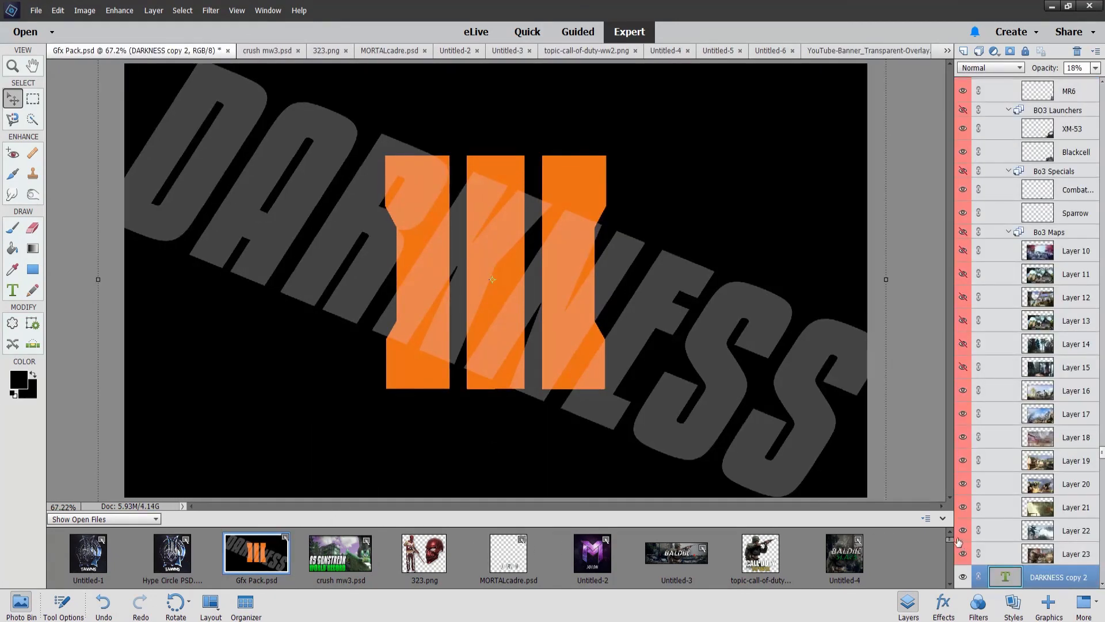
{"action": "scroll", "coordinate": [748, 553], "scroll_direction": "down", "scroll_amount": 3}
{"action": "left_click_drag", "start_coordinate": [830, 558], "coordinate": [616, 402]}
{"action": "scroll", "coordinate": [1036, 518], "scroll_direction": "down", "scroll_amount": 2}
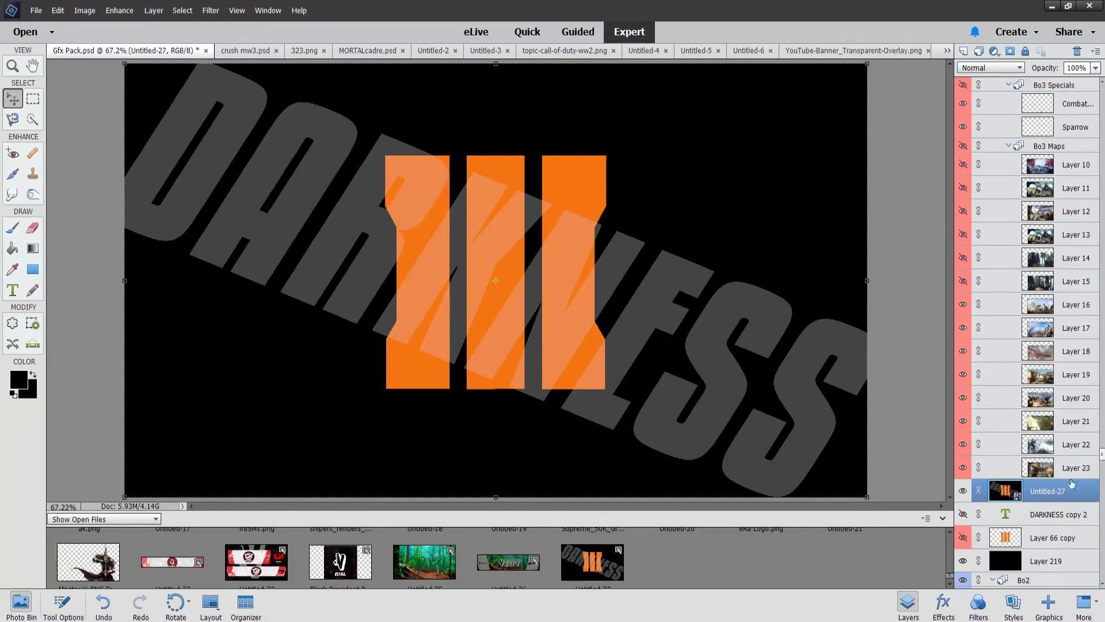
Step: Collapse all expanded layer groups in Gfx Pack.psd, from Censored thing down to Sunburst
{"action": "left_click_drag", "start_coordinate": [1103, 456], "coordinate": [1101, 83]}
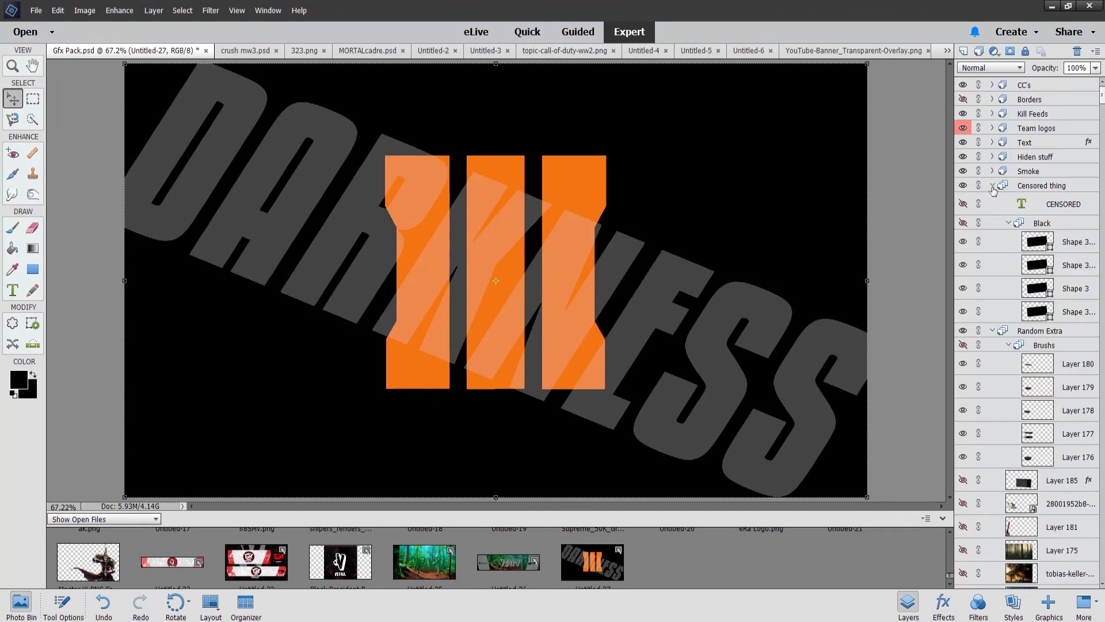
{"action": "left_click", "coordinate": [992, 185]}
{"action": "left_click", "coordinate": [992, 199]}
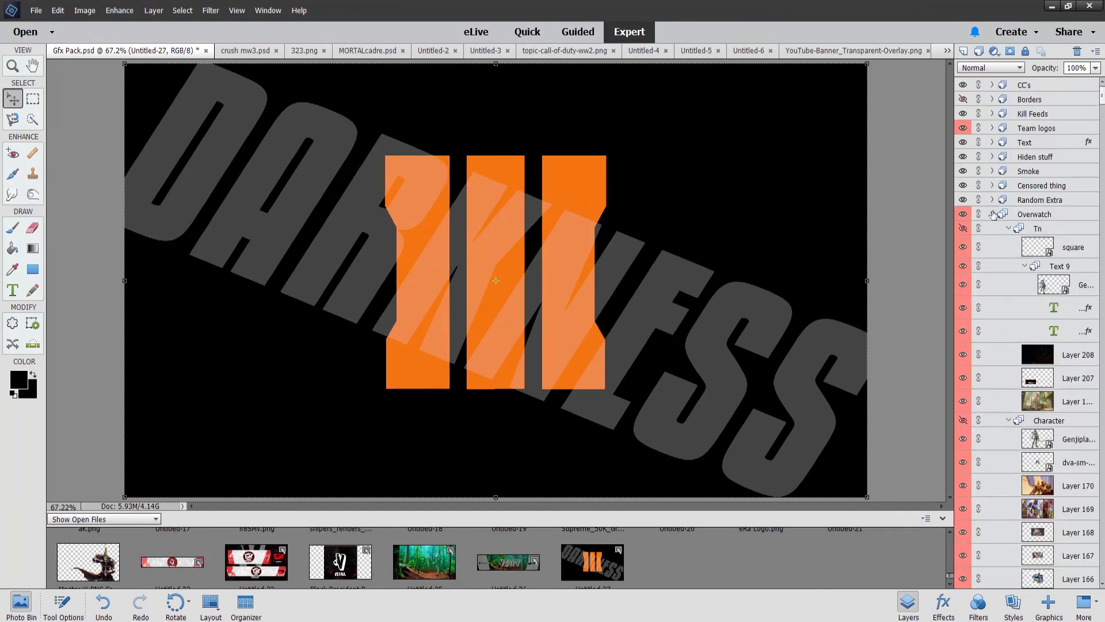
{"action": "left_click", "coordinate": [992, 214]}
{"action": "left_click", "coordinate": [992, 229]}
{"action": "left_click", "coordinate": [992, 243]}
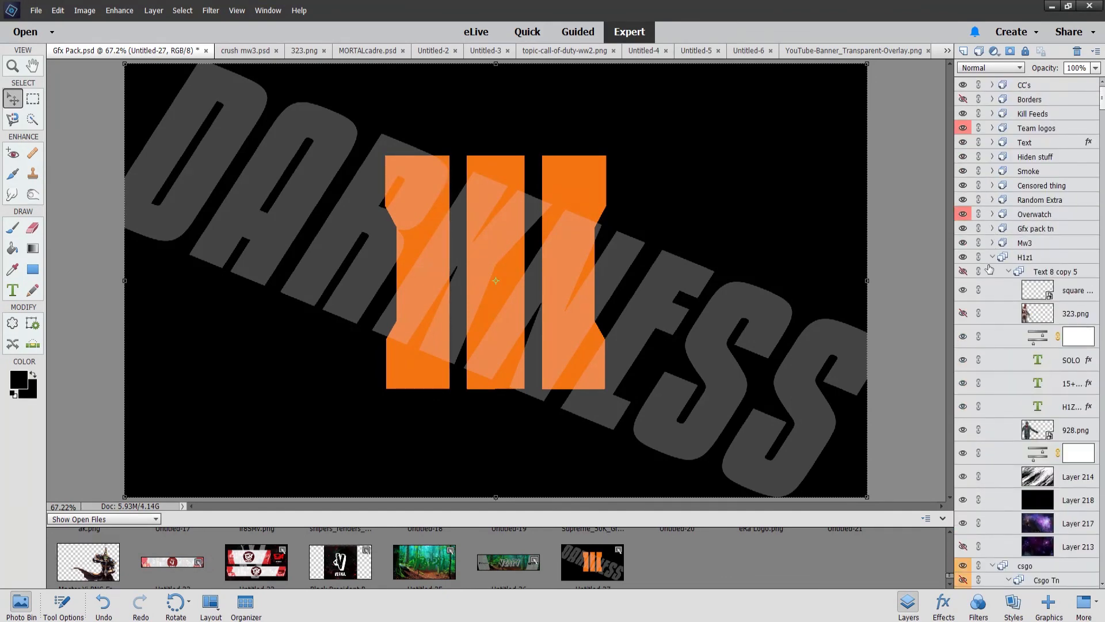
{"action": "left_click", "coordinate": [991, 258]}
{"action": "left_click", "coordinate": [992, 271]}
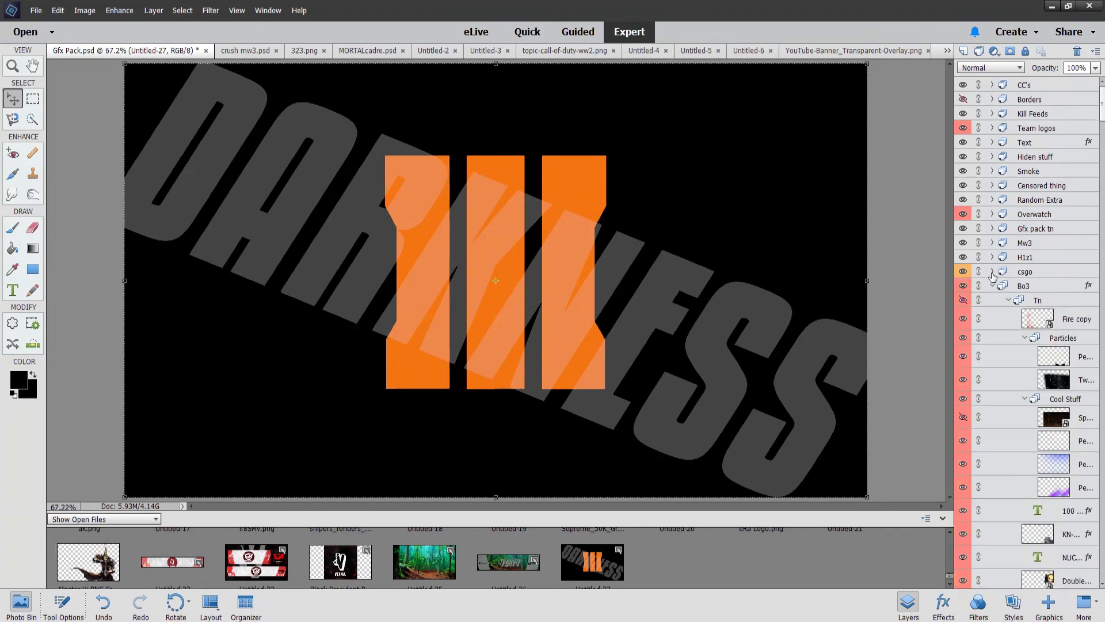
{"action": "left_click", "coordinate": [991, 286]}
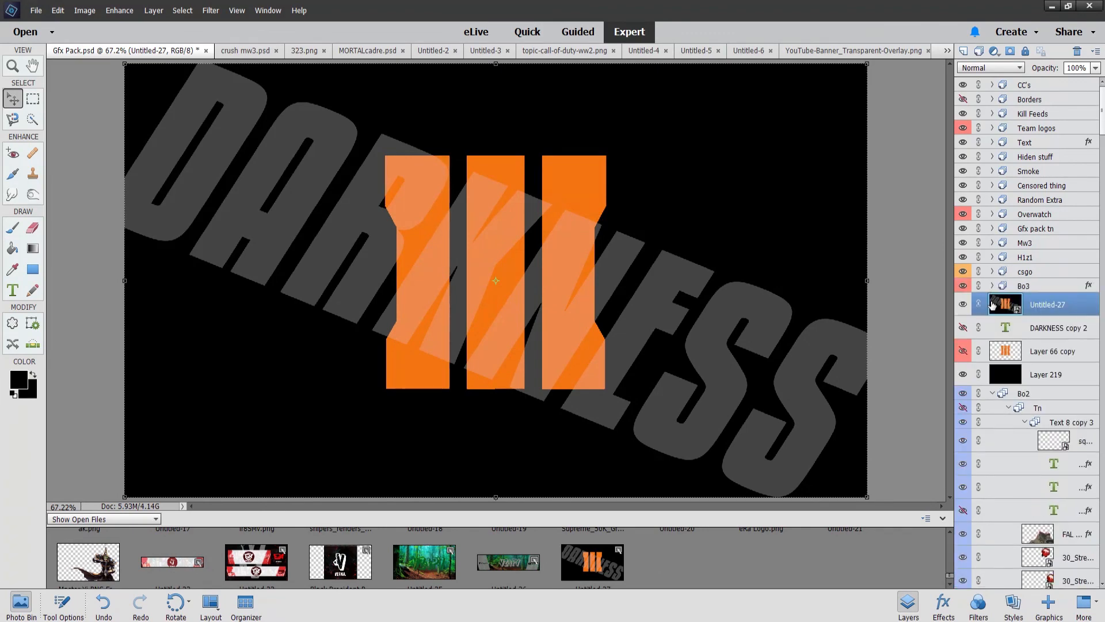
{"action": "left_click", "coordinate": [991, 393]}
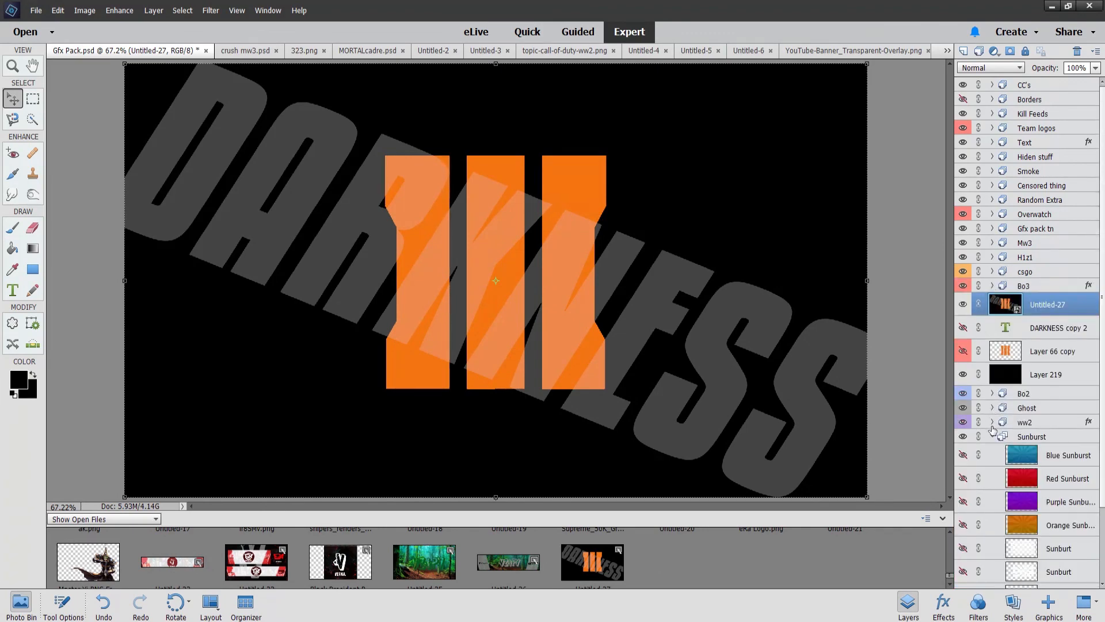
{"action": "left_click", "coordinate": [991, 436]}
Step: Select the Untitled-27 layer and try the Healing Brush on the III's left bar with sampled sources, undoing each stroke
{"action": "left_click", "coordinate": [1027, 356]}
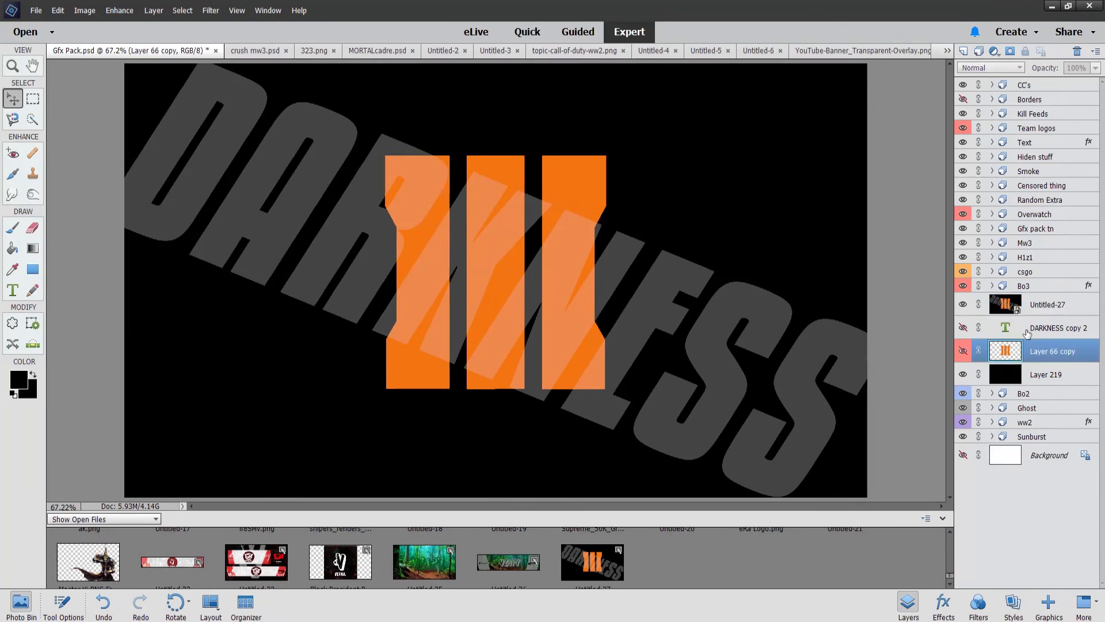
{"action": "left_click", "coordinate": [1035, 313]}
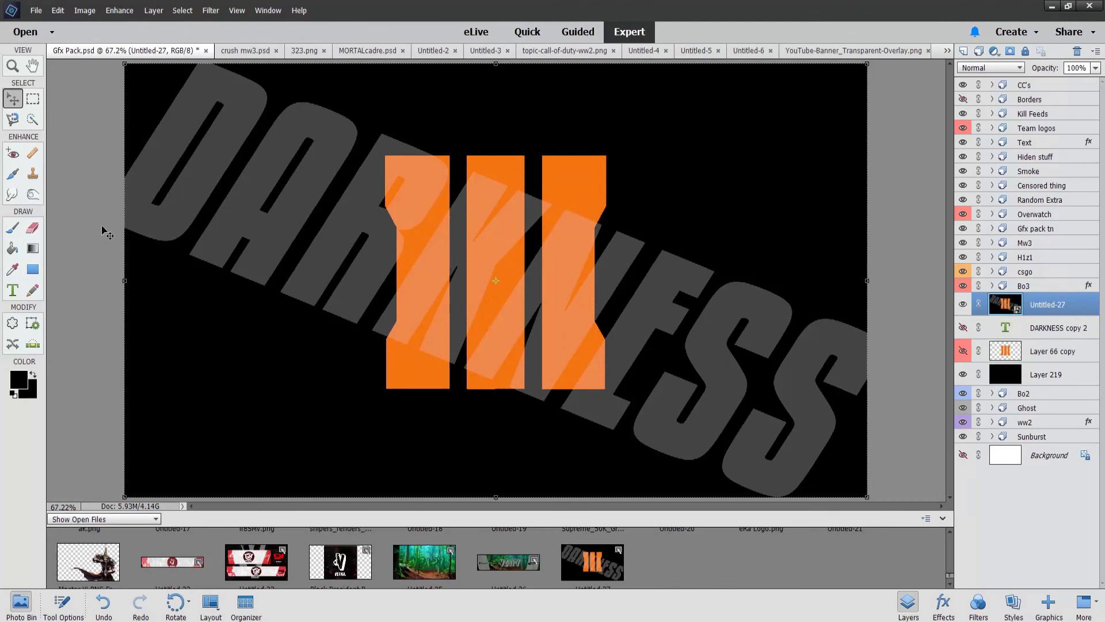
{"action": "left_click", "coordinate": [31, 153]}
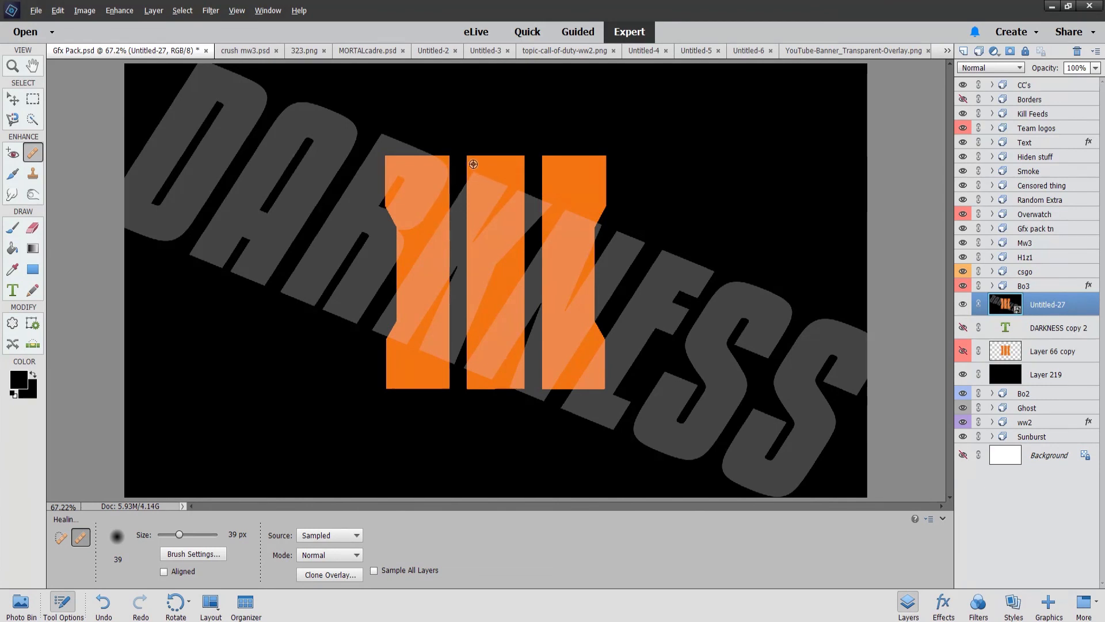
{"action": "left_click", "coordinate": [514, 233], "text": "alt"}
{"action": "left_click", "coordinate": [476, 164], "text": "alt"}
{"action": "mouse_move", "coordinate": [445, 166]}
{"action": "left_mouse_down"}
{"action": "mouse_move", "coordinate": [441, 193]}
{"action": "mouse_move", "coordinate": [433, 180]}
{"action": "mouse_move", "coordinate": [424, 194]}
{"action": "mouse_move", "coordinate": [423, 180]}
{"action": "mouse_move", "coordinate": [406, 218]}
{"action": "left_mouse_up"}
{"action": "key", "text": "ctrl+z"}
{"action": "left_click", "coordinate": [410, 362], "text": "alt"}
{"action": "mouse_move", "coordinate": [408, 347]}
{"action": "left_mouse_down"}
{"action": "mouse_move", "coordinate": [406, 308]}
{"action": "mouse_move", "coordinate": [373, 340]}
{"action": "left_mouse_up"}
{"action": "key", "text": "ctrl+z"}
{"action": "key", "text": "ctrl+z"}
Step: Try a 13 px Spot Healing Brush stroke with Create Texture on the III's left bar and undo it
{"action": "left_click", "coordinate": [61, 537]}
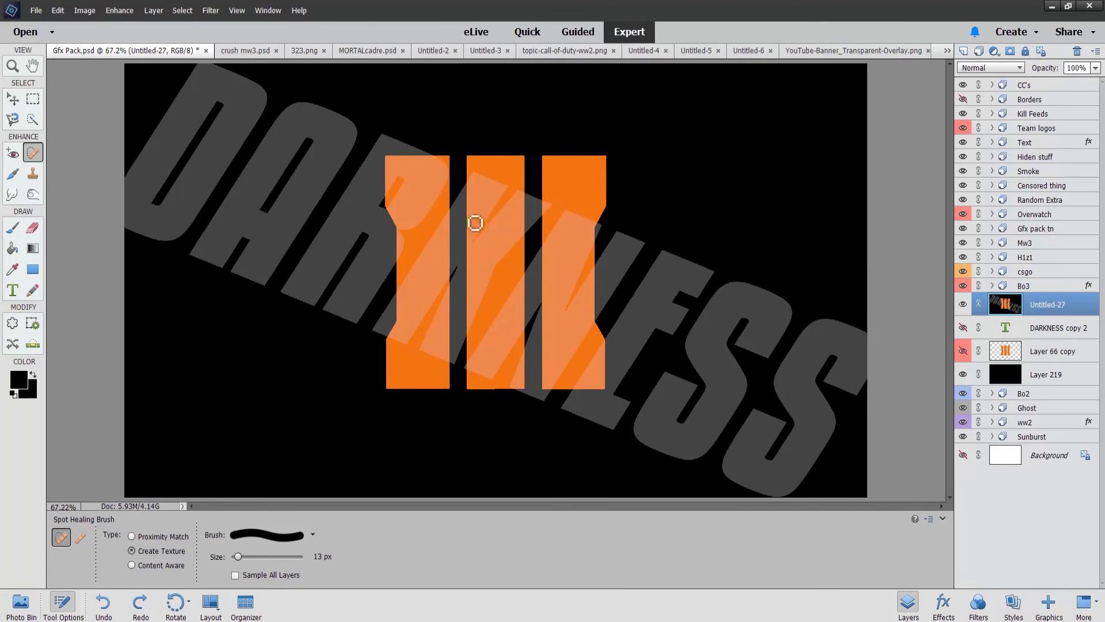
{"action": "mouse_move", "coordinate": [415, 224]}
{"action": "left_mouse_down"}
{"action": "mouse_move", "coordinate": [453, 179]}
{"action": "mouse_move", "coordinate": [430, 165]}
{"action": "mouse_move", "coordinate": [416, 175]}
{"action": "mouse_move", "coordinate": [424, 218]}
{"action": "mouse_move", "coordinate": [436, 173]}
{"action": "left_mouse_up"}
{"action": "key", "text": "ctrl+z"}
Step: Try a 13 px Detail Smart Brush stroke with the Blue Skies preset on the III's left bar and undo it
{"action": "left_click", "coordinate": [15, 177]}
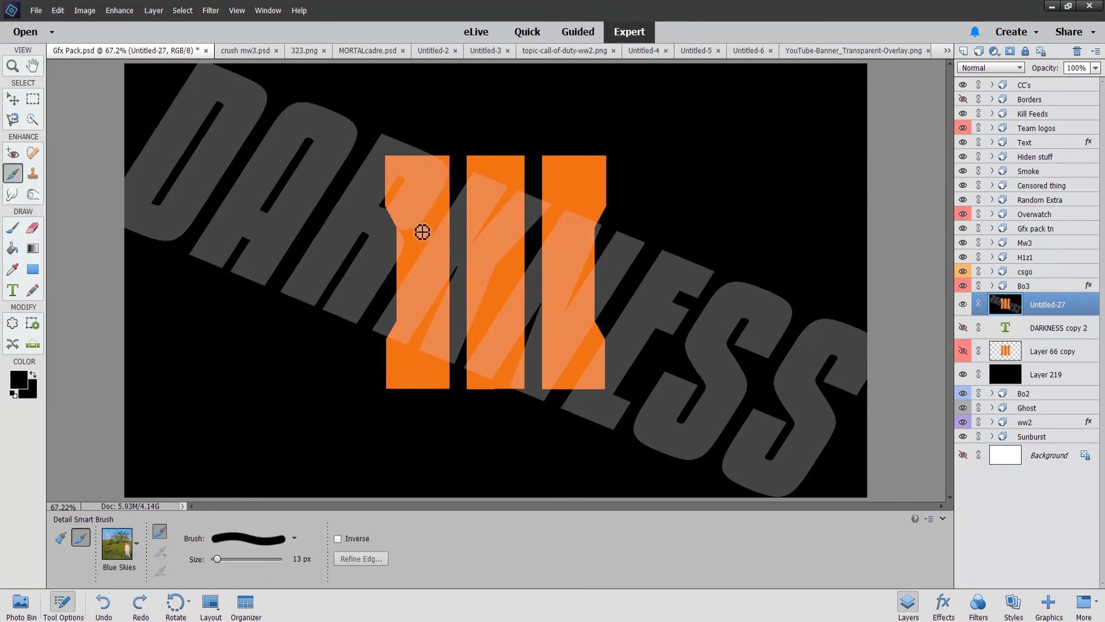
{"action": "left_click_drag", "start_coordinate": [417, 225], "coordinate": [438, 206]}
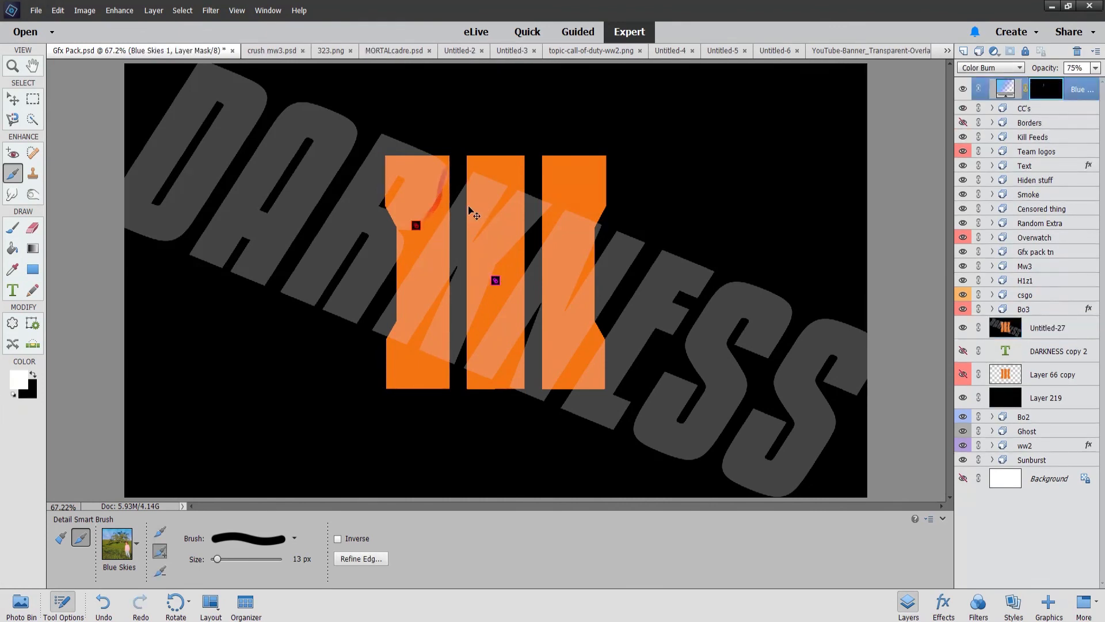
{"action": "key", "text": "ctrl+z"}
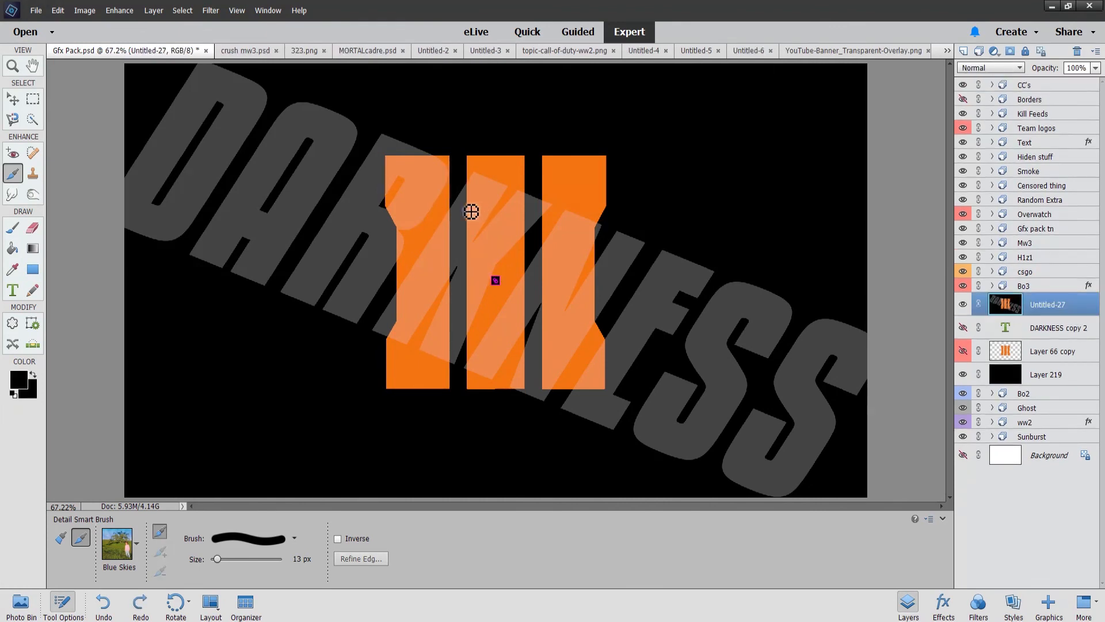
Step: Try a 21 px Clone Stamp stroke on the upper part of the III's left bar and undo it
{"action": "left_click", "coordinate": [37, 176]}
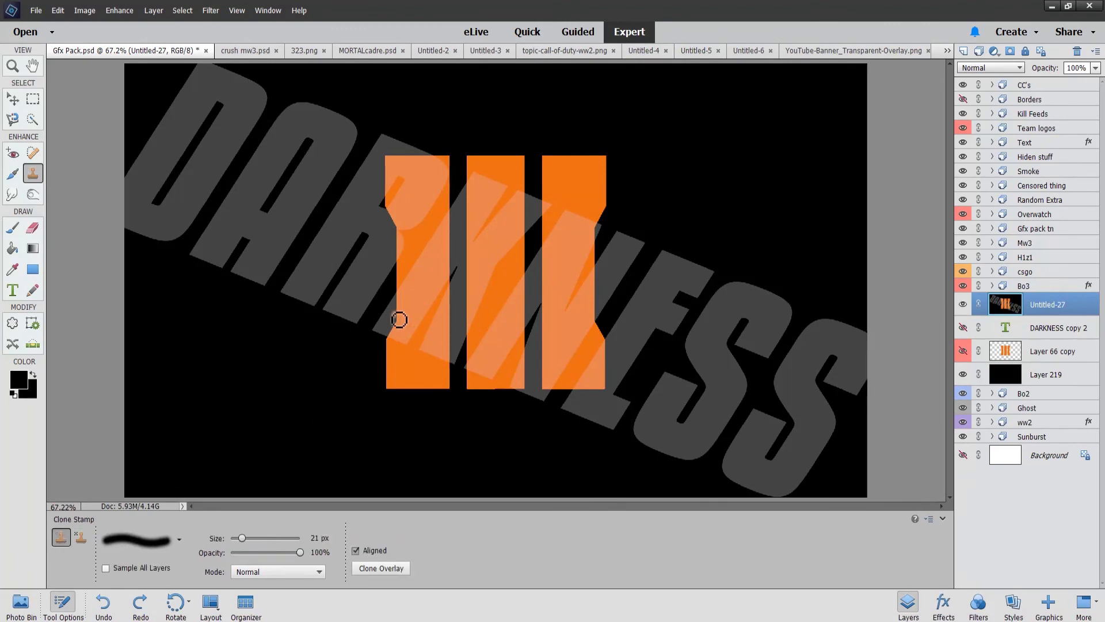
{"action": "mouse_move", "coordinate": [451, 173]}
{"action": "left_mouse_down"}
{"action": "mouse_move", "coordinate": [440, 201]}
{"action": "mouse_move", "coordinate": [439, 165]}
{"action": "mouse_move", "coordinate": [430, 212]}
{"action": "mouse_move", "coordinate": [412, 228]}
{"action": "mouse_move", "coordinate": [437, 187]}
{"action": "mouse_move", "coordinate": [424, 205]}
{"action": "mouse_move", "coordinate": [426, 178]}
{"action": "mouse_move", "coordinate": [420, 214]}
{"action": "left_mouse_up"}
{"action": "key", "text": "ctrl+z"}
Step: Try a Smudge stroke across the upper part of the III's left bar and undo it
{"action": "left_click", "coordinate": [12, 194]}
{"action": "mouse_move", "coordinate": [435, 234]}
{"action": "left_mouse_down"}
{"action": "mouse_move", "coordinate": [405, 247]}
{"action": "mouse_move", "coordinate": [418, 227]}
{"action": "mouse_move", "coordinate": [396, 233]}
{"action": "mouse_move", "coordinate": [399, 204]}
{"action": "left_mouse_up"}
{"action": "key", "text": "ctrl+z"}
Step: Try the Sharpen tool on the III's left bar and raise its brush size to 2500 px
{"action": "left_click", "coordinate": [81, 538]}
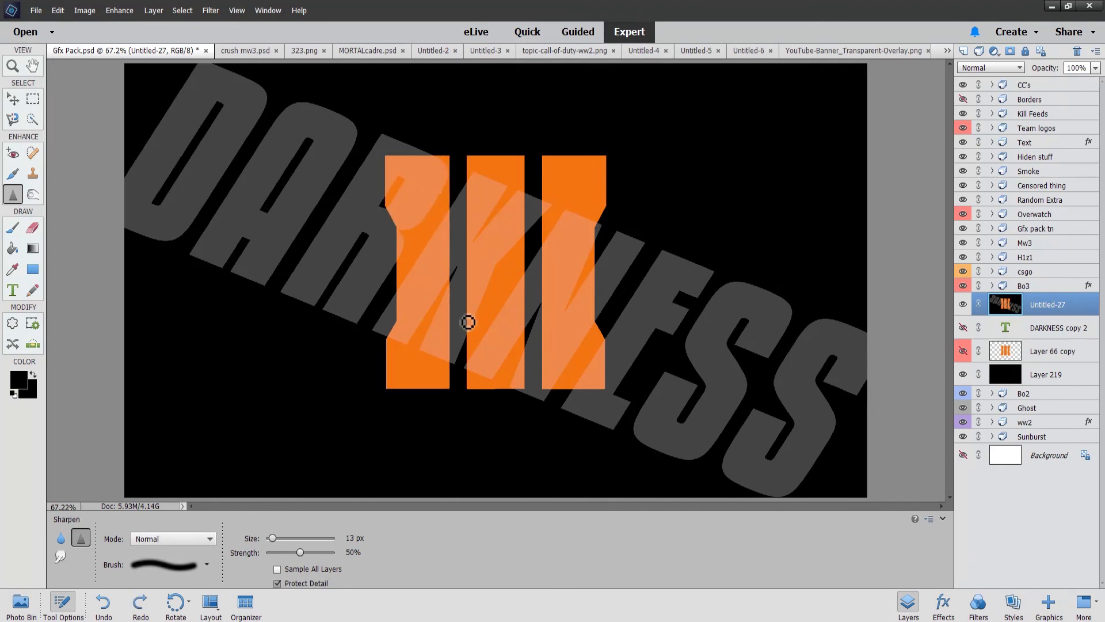
{"action": "left_click", "coordinate": [385, 205]}
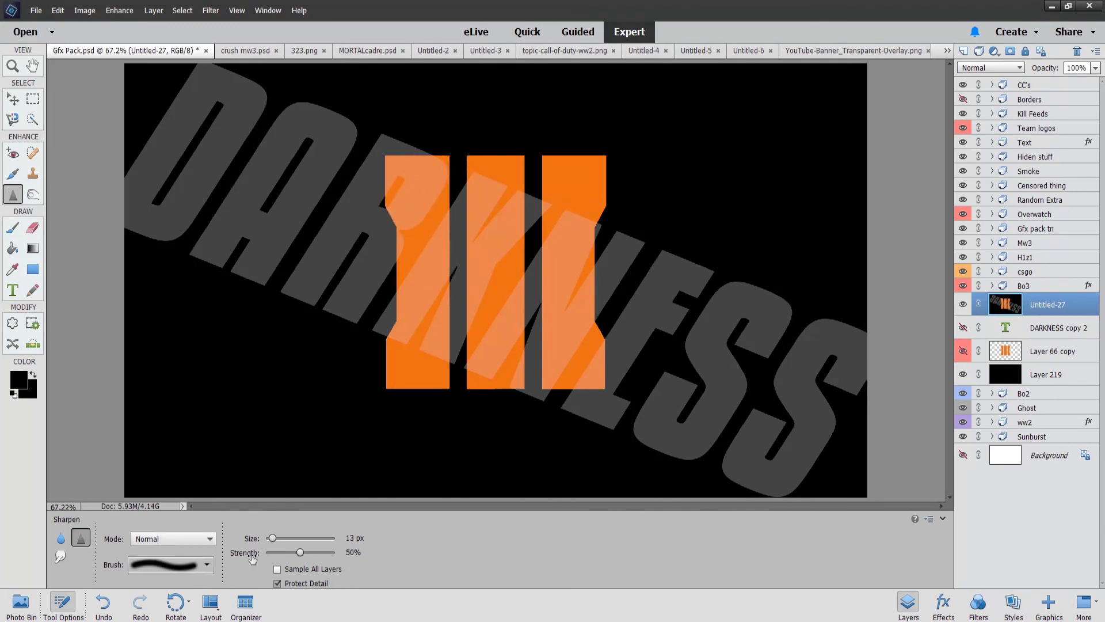
{"action": "left_click_drag", "start_coordinate": [278, 538], "coordinate": [316, 537]}
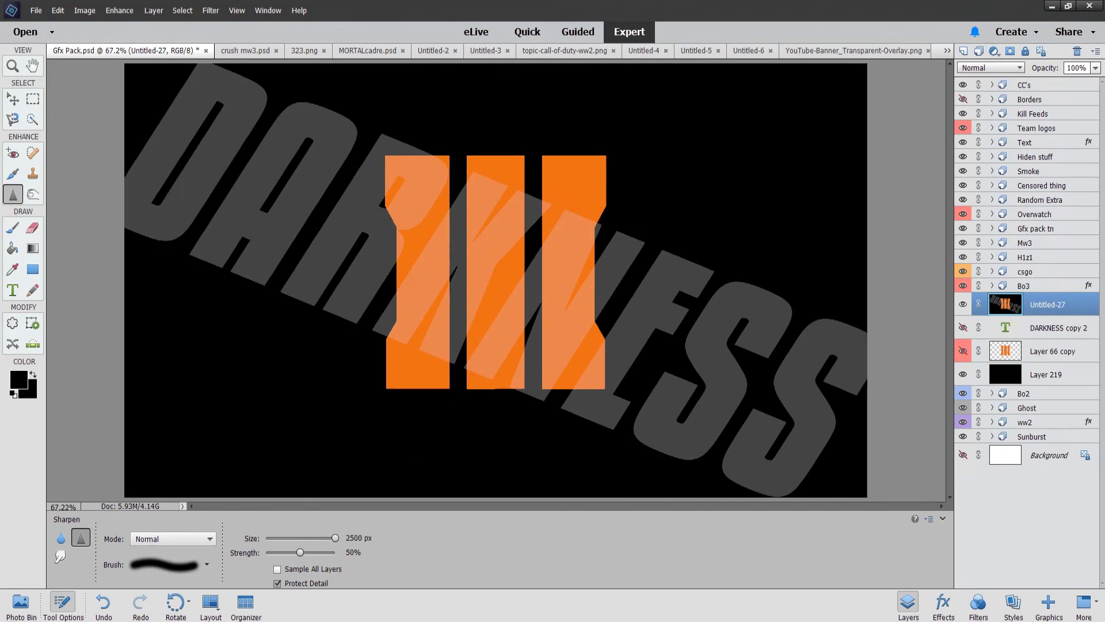
Step: Try blurring the III logo with the Blur tool at size 2500 px and strength 100%, and undo the strokes
{"action": "left_click", "coordinate": [60, 538]}
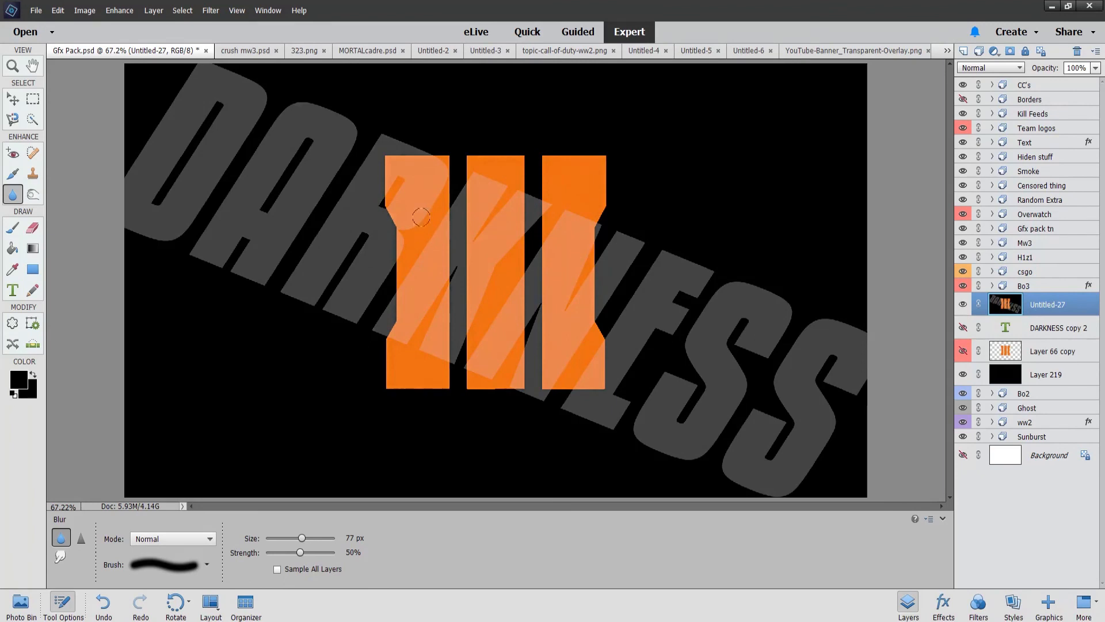
{"action": "left_click_drag", "start_coordinate": [305, 539], "coordinate": [328, 539]}
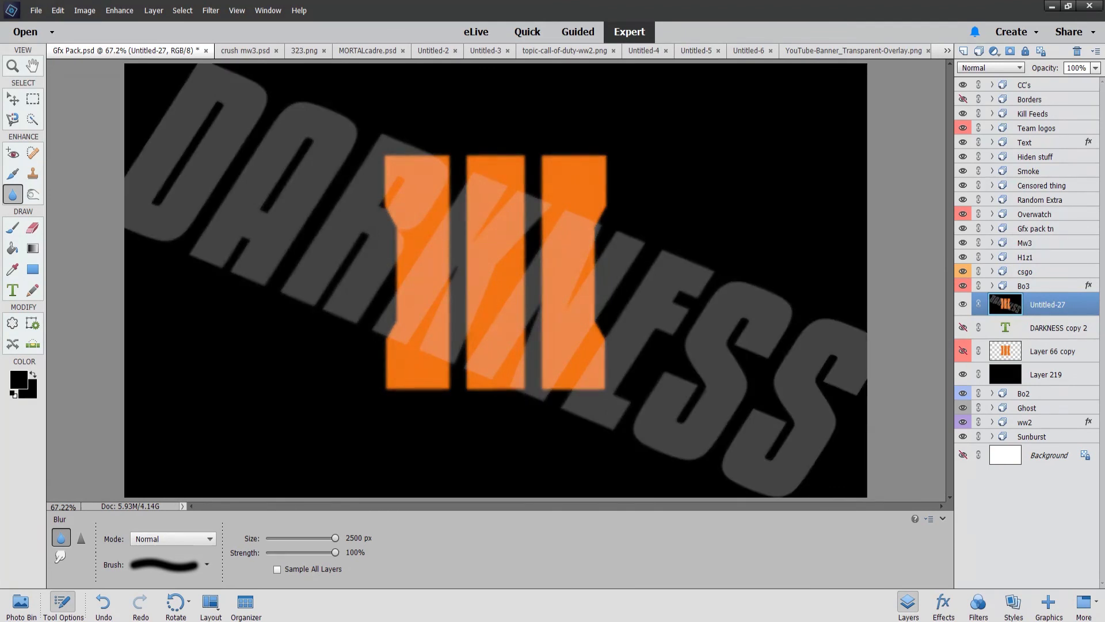
{"action": "key", "text": "ctrl+z"}
{"action": "key", "text": "ctrl+z"}
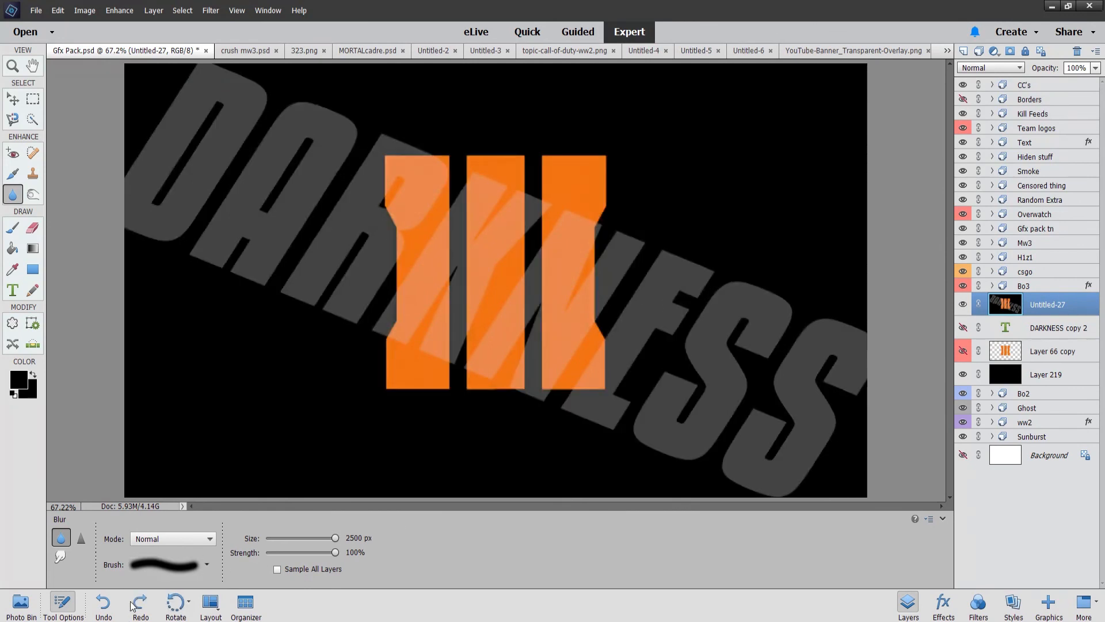
Step: Try the Burn, Dodge and Sponge tools at 65 px on the III logo, undoing the strokes
{"action": "left_click", "coordinate": [32, 194]}
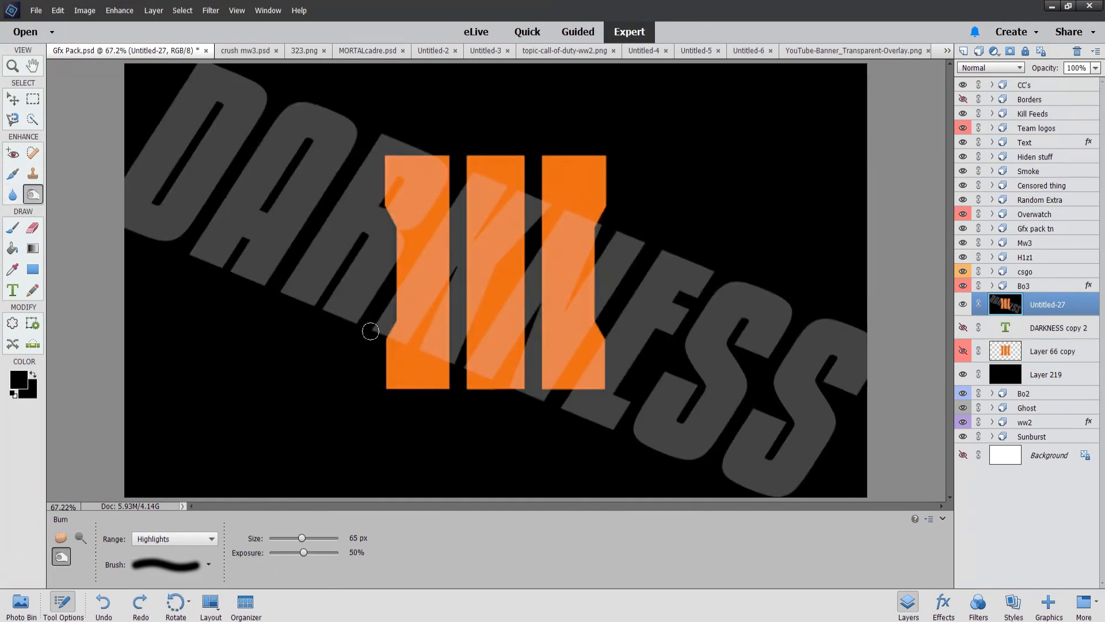
{"action": "mouse_move", "coordinate": [424, 338]}
{"action": "left_mouse_down"}
{"action": "mouse_move", "coordinate": [407, 352]}
{"action": "mouse_move", "coordinate": [402, 292]}
{"action": "mouse_move", "coordinate": [415, 336]}
{"action": "mouse_move", "coordinate": [344, 330]}
{"action": "mouse_move", "coordinate": [383, 322]}
{"action": "mouse_move", "coordinate": [408, 192]}
{"action": "mouse_move", "coordinate": [480, 187]}
{"action": "left_mouse_up"}
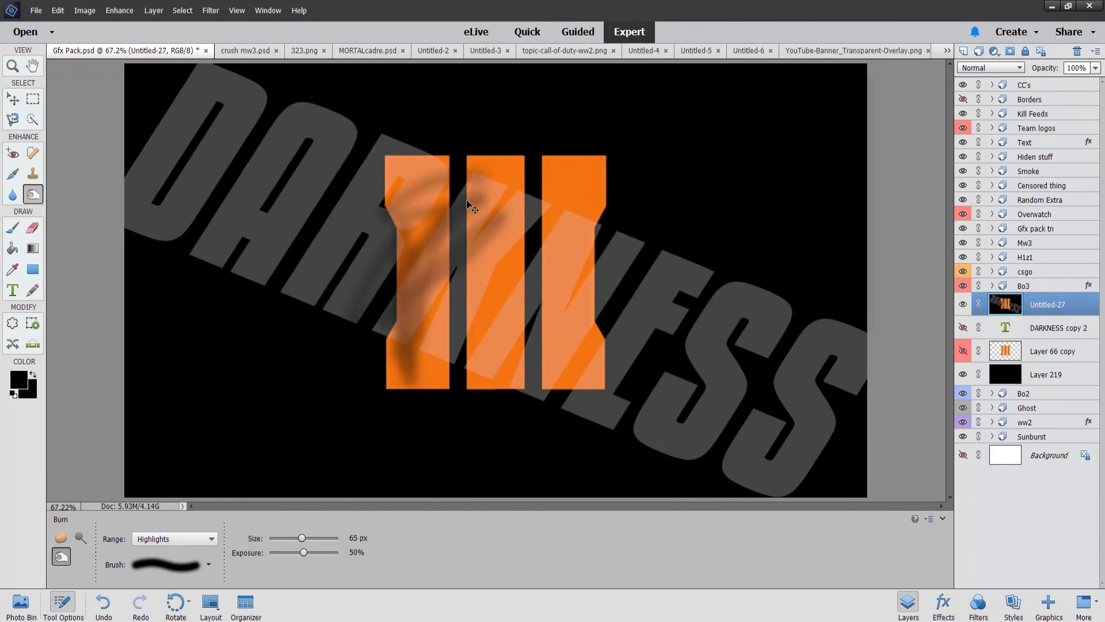
{"action": "key", "text": "ctrl+z"}
{"action": "mouse_move", "coordinate": [518, 224]}
{"action": "left_mouse_down"}
{"action": "mouse_move", "coordinate": [429, 311]}
{"action": "mouse_move", "coordinate": [230, 294]}
{"action": "mouse_move", "coordinate": [454, 184]}
{"action": "mouse_move", "coordinate": [550, 222]}
{"action": "left_mouse_up"}
{"action": "key", "text": "ctrl+z"}
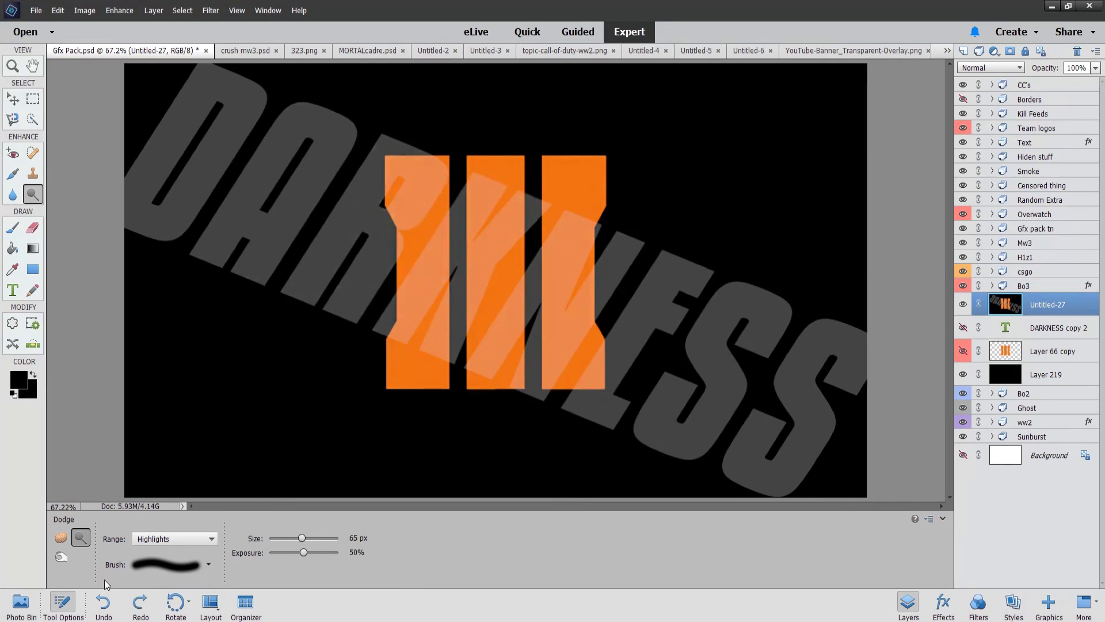
{"action": "left_click", "coordinate": [60, 537]}
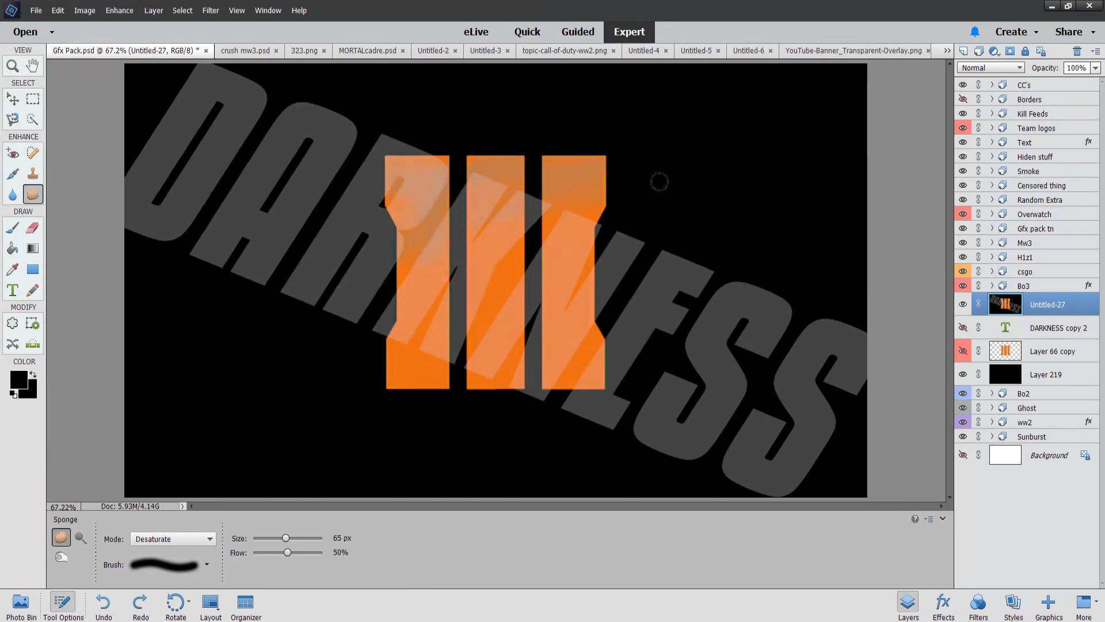
Step: Try painting black 286 px Brush strokes over the left part of the logo, undoing each one
{"action": "left_click", "coordinate": [13, 229]}
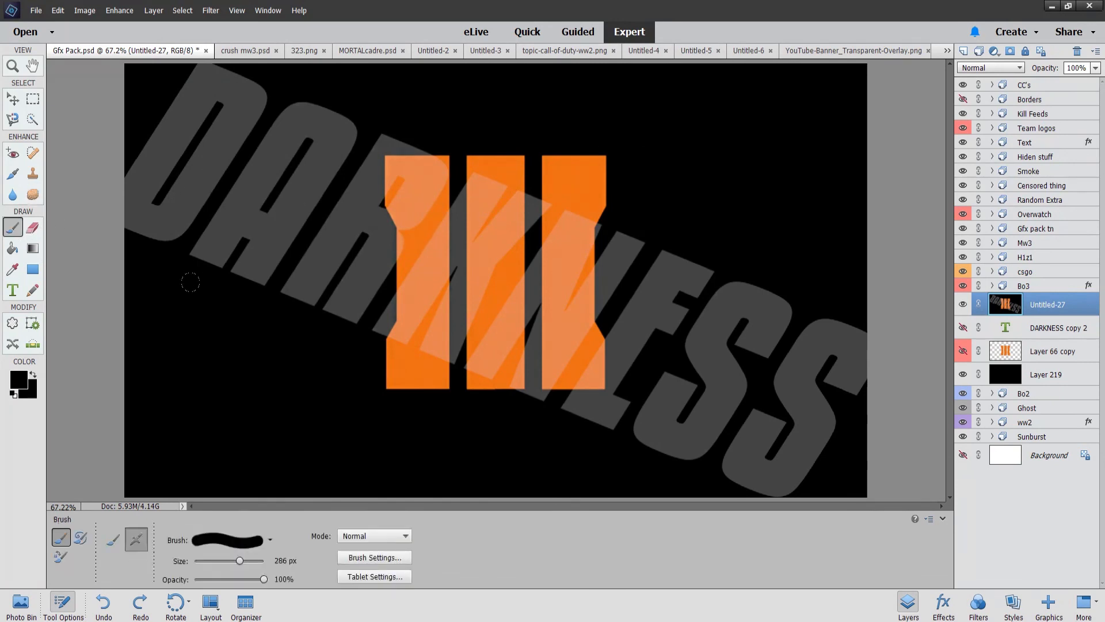
{"action": "mouse_move", "coordinate": [384, 167]}
{"action": "left_mouse_down"}
{"action": "mouse_move", "coordinate": [429, 322]}
{"action": "mouse_move", "coordinate": [403, 207]}
{"action": "mouse_move", "coordinate": [455, 253]}
{"action": "left_mouse_up"}
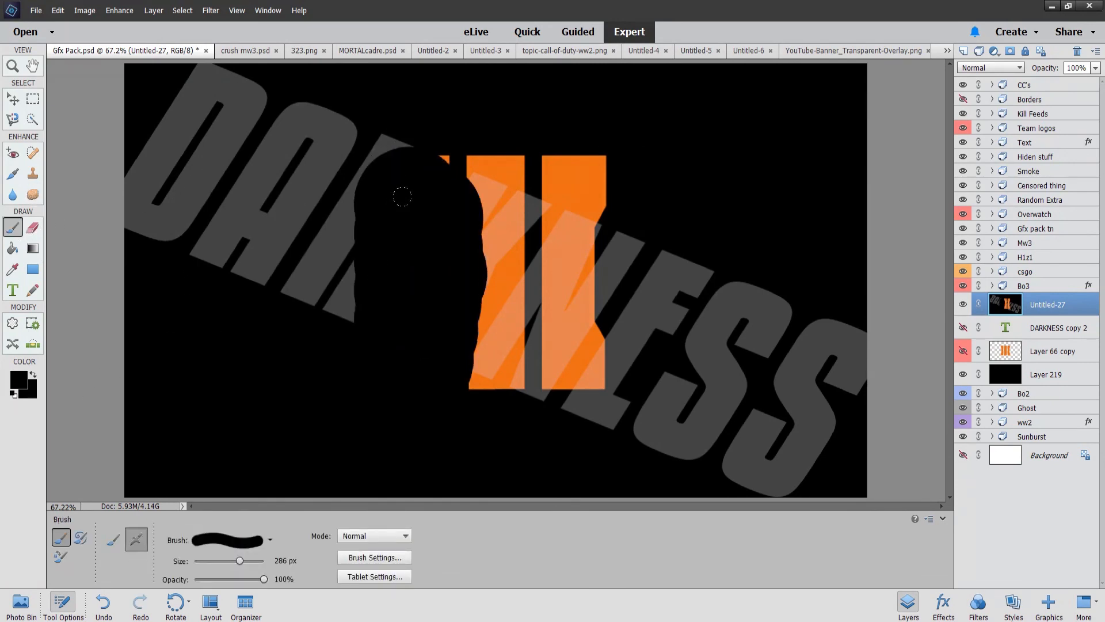
{"action": "key", "text": "ctrl+z"}
{"action": "mouse_move", "coordinate": [299, 236]}
{"action": "left_mouse_down"}
{"action": "mouse_move", "coordinate": [190, 231]}
{"action": "mouse_move", "coordinate": [397, 210]}
{"action": "left_mouse_up"}
{"action": "key", "text": "ctrl+z"}
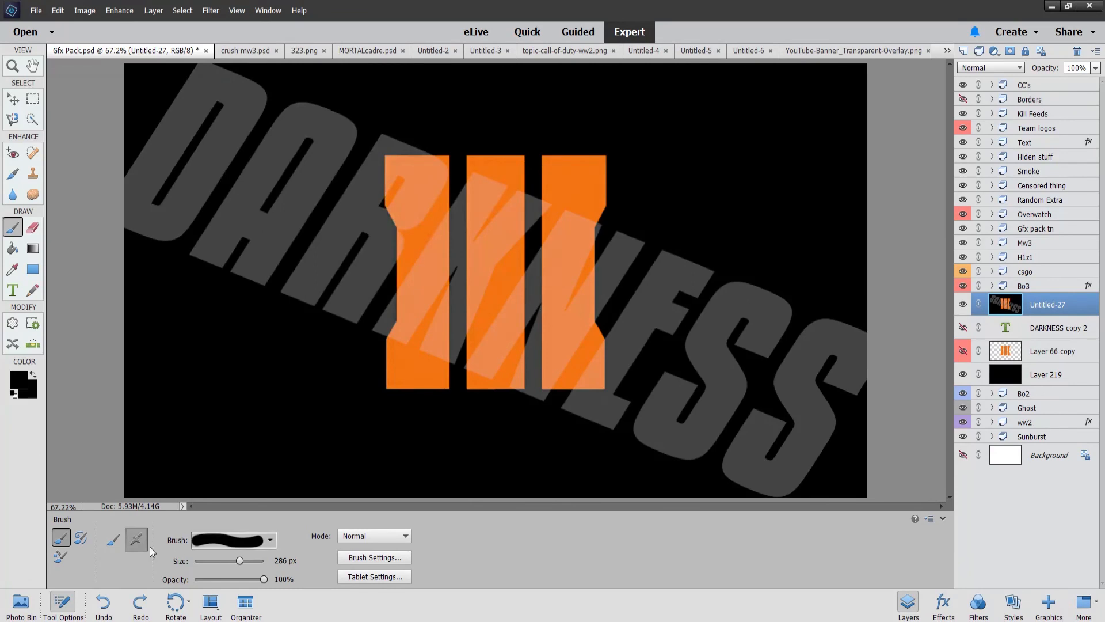
Step: Try the Impressionist Brush at 21 px and the Color Replacement brush at 13 px across the logo, undoing the strokes
{"action": "left_click", "coordinate": [80, 538]}
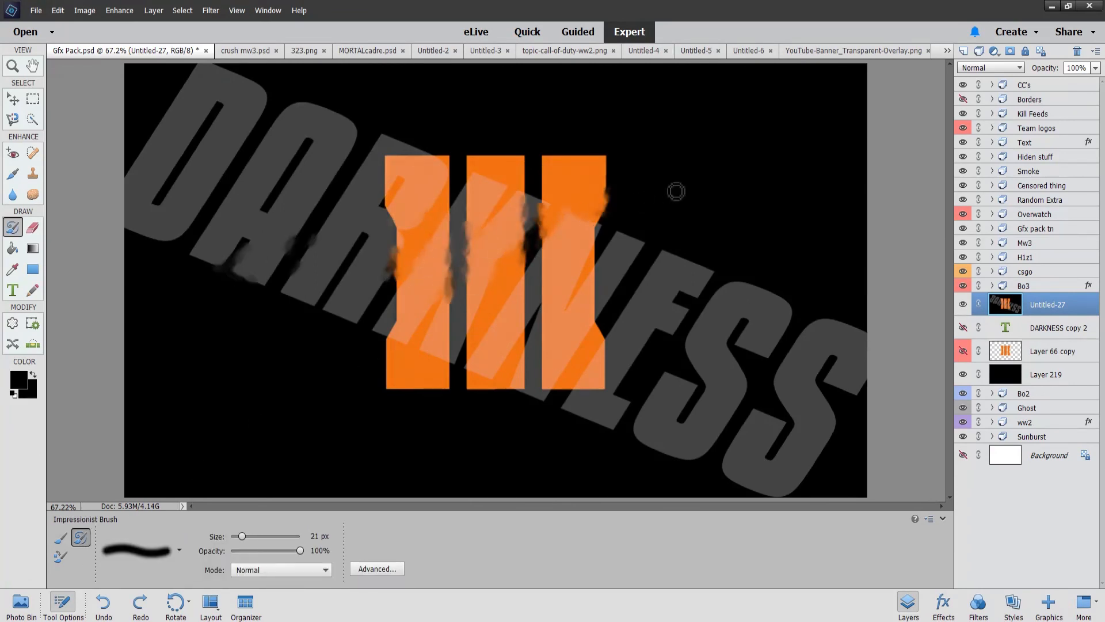
{"action": "left_click", "coordinate": [61, 556]}
{"action": "mouse_move", "coordinate": [449, 248]}
{"action": "left_mouse_down"}
{"action": "mouse_move", "coordinate": [501, 257]}
{"action": "mouse_move", "coordinate": [634, 183]}
{"action": "left_mouse_up"}
{"action": "key", "text": "ctrl+z"}
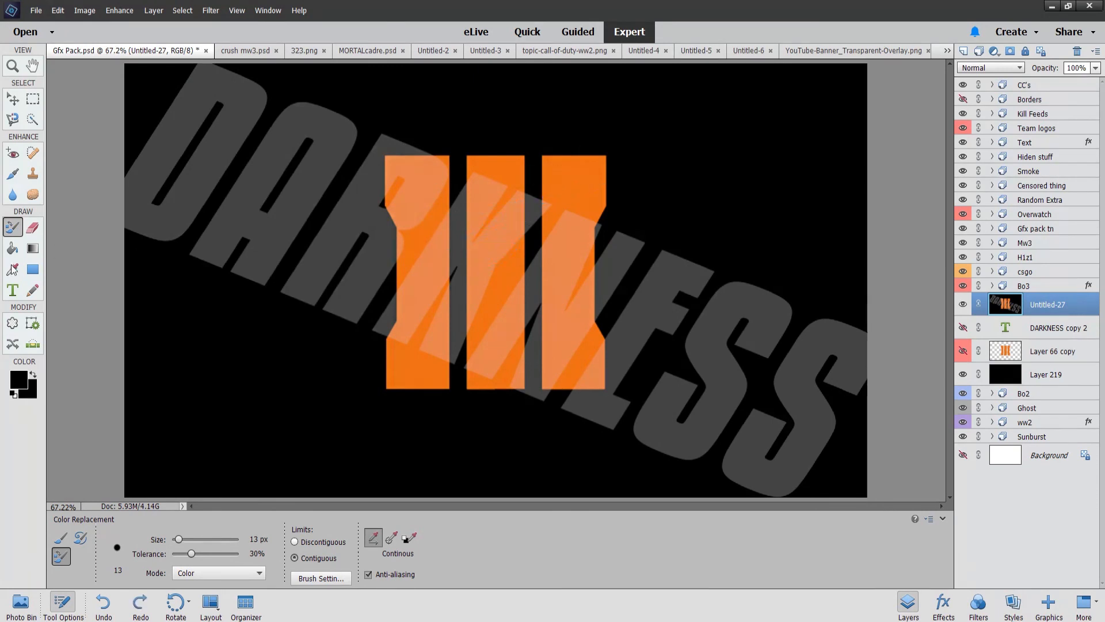
Step: Bring up the Paint Bucket tool and look through its fill options
{"action": "left_click", "coordinate": [17, 251]}
{"action": "left_click", "coordinate": [88, 547]}
{"action": "left_click", "coordinate": [64, 546]}
Step: Try red-to-green linear gradients in several directions across the Untitled-27 layer, undoing each one
{"action": "left_click", "coordinate": [33, 249]}
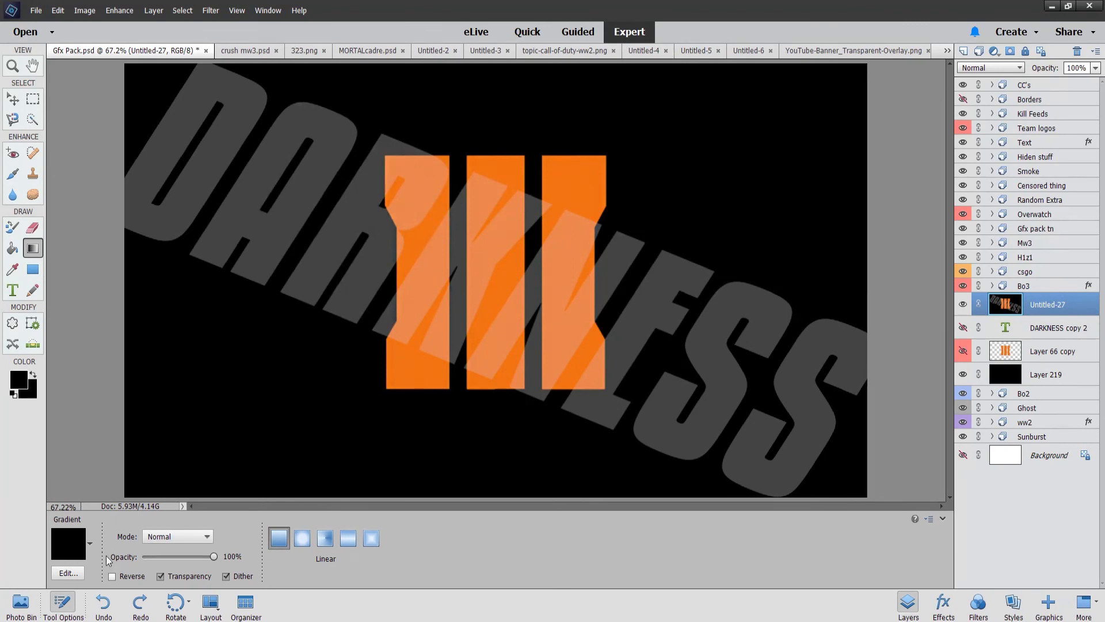
{"action": "left_click", "coordinate": [91, 543]}
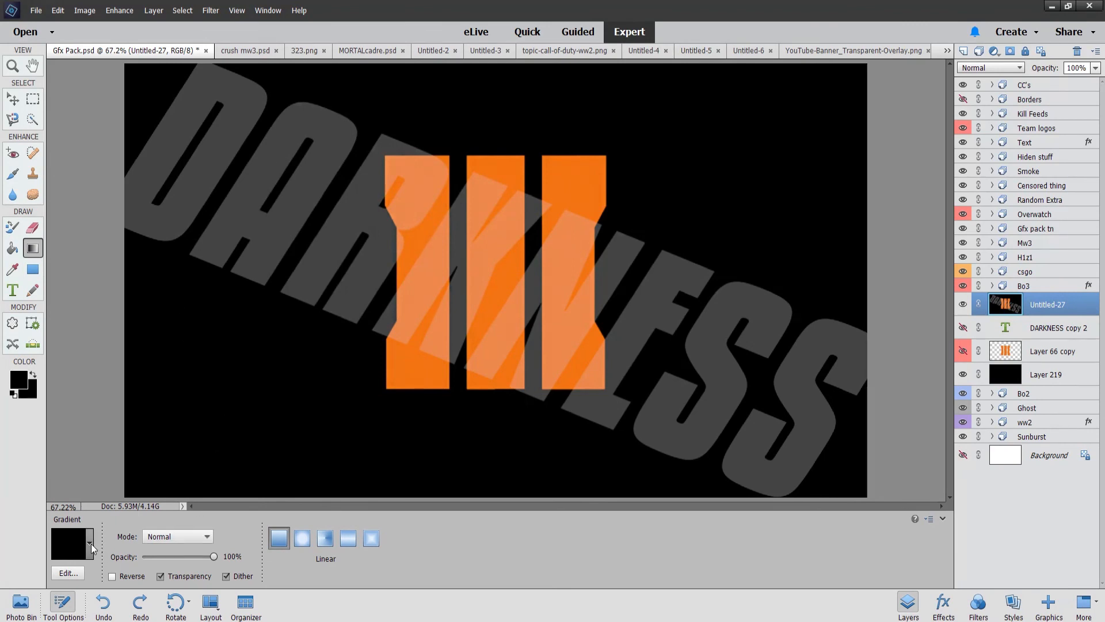
{"action": "left_click", "coordinate": [146, 426]}
{"action": "left_click_drag", "start_coordinate": [311, 107], "coordinate": [566, 433]}
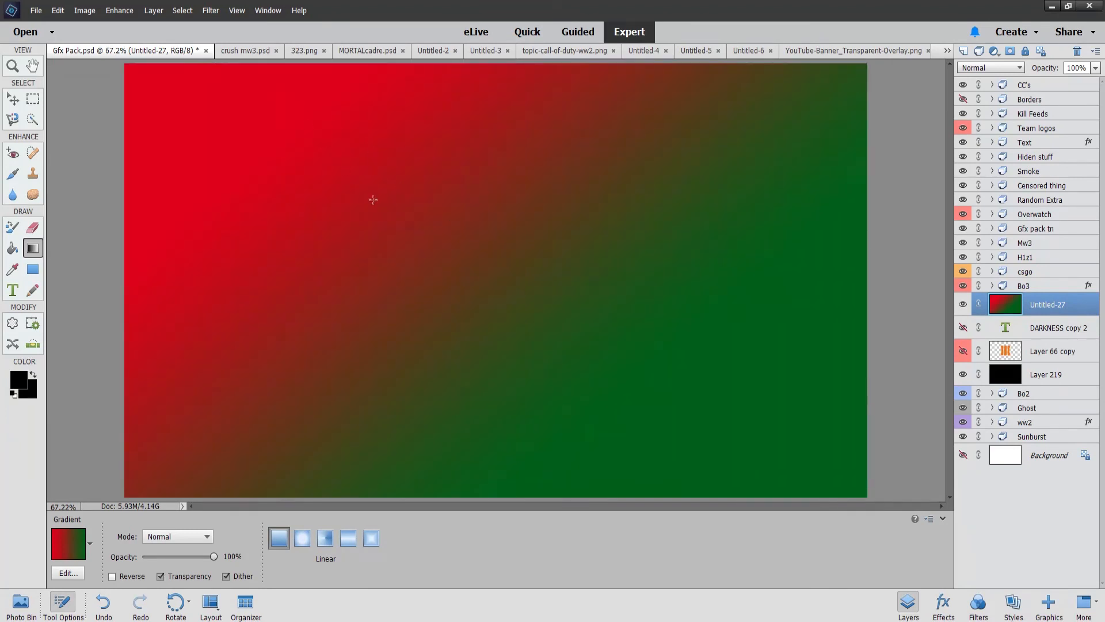
{"action": "key", "text": "ctrl+z"}
{"action": "left_click_drag", "start_coordinate": [739, 133], "coordinate": [283, 425]}
{"action": "key", "text": "ctrl+z"}
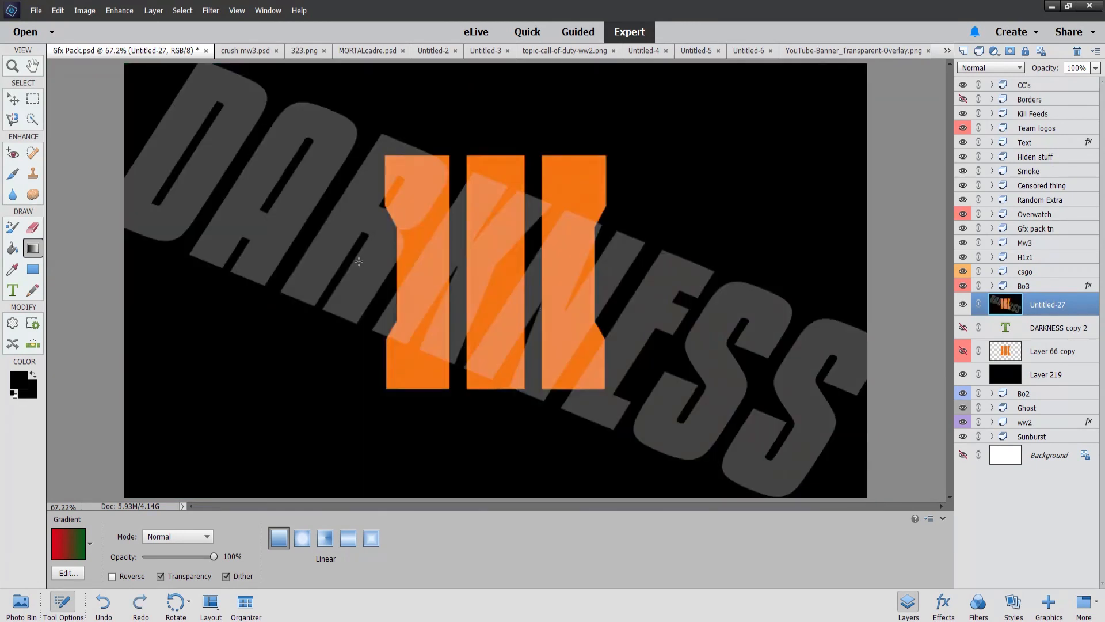
{"action": "left_click_drag", "start_coordinate": [363, 398], "coordinate": [363, 398]}
{"action": "key", "text": "ctrl+z"}
{"action": "left_click_drag", "start_coordinate": [472, 379], "coordinate": [630, 495]}
{"action": "key", "text": "ctrl+z"}
Step: Sample the orange of the III's middle bar as the foreground color with the Color Picker tool
{"action": "left_click", "coordinate": [12, 269]}
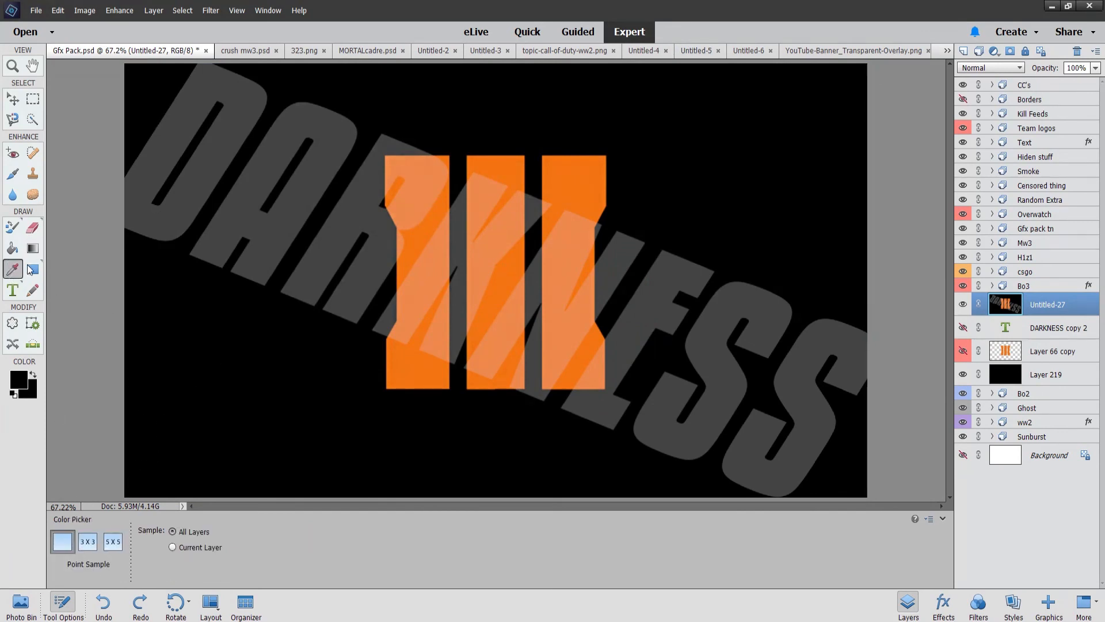
{"action": "left_click", "coordinate": [33, 269]}
{"action": "left_click", "coordinate": [12, 270]}
{"action": "left_click", "coordinate": [512, 162]}
Step: Try drawing an orange rectangle over the logo's lower-left area, undo it, and switch to the Custom Shape tool
{"action": "left_click", "coordinate": [32, 269]}
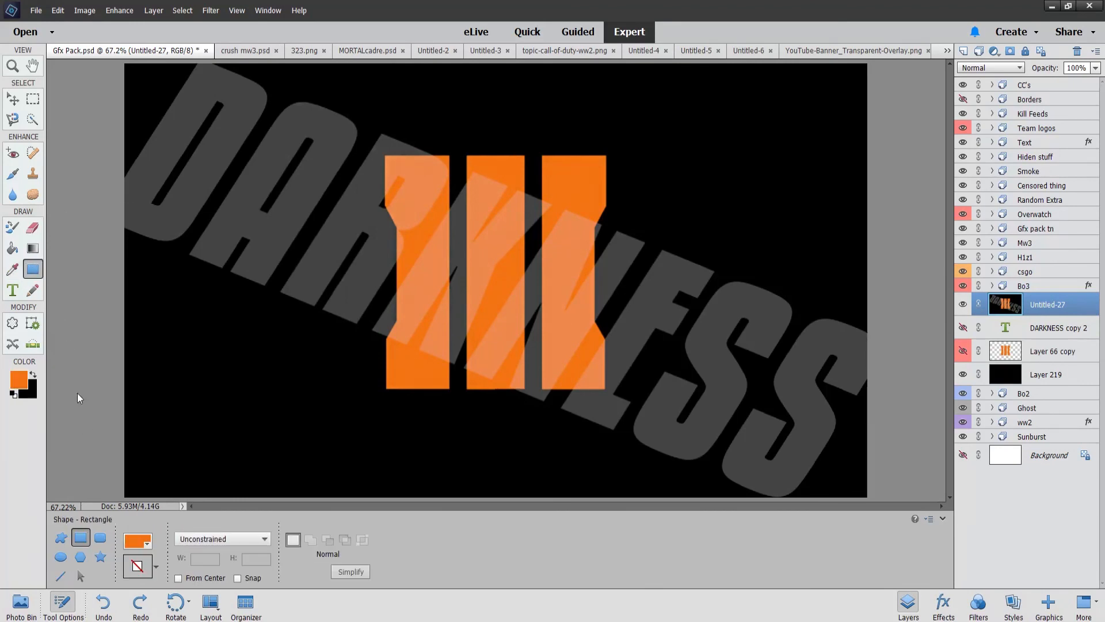
{"action": "left_click_drag", "start_coordinate": [232, 206], "coordinate": [537, 414]}
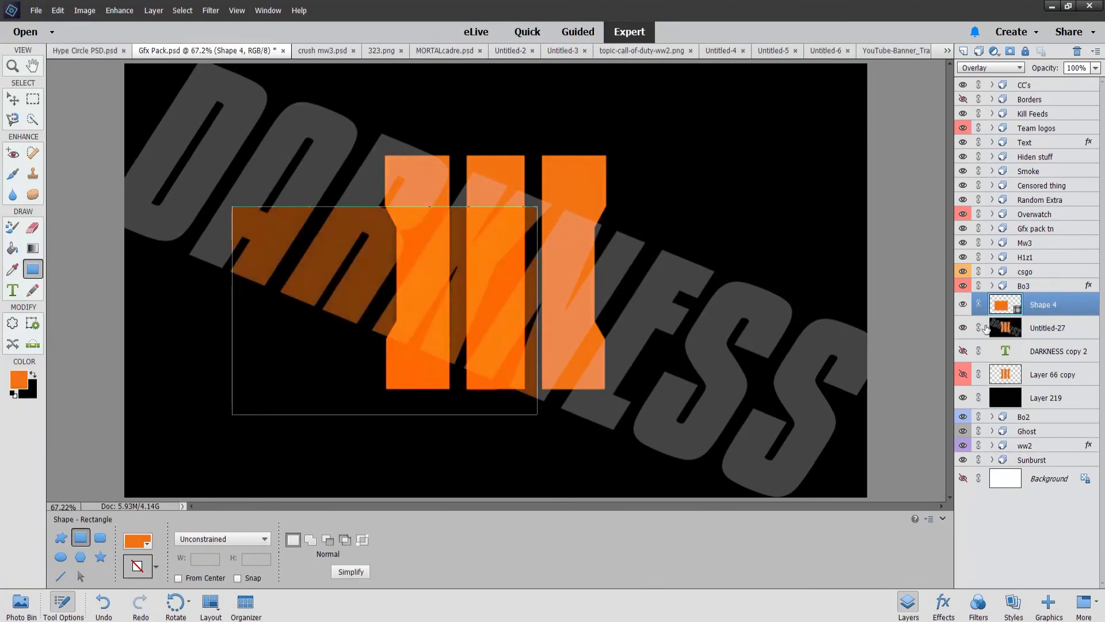
{"action": "key", "text": "ctrl+z"}
{"action": "left_click", "coordinate": [100, 537]}
{"action": "left_click", "coordinate": [62, 539]}
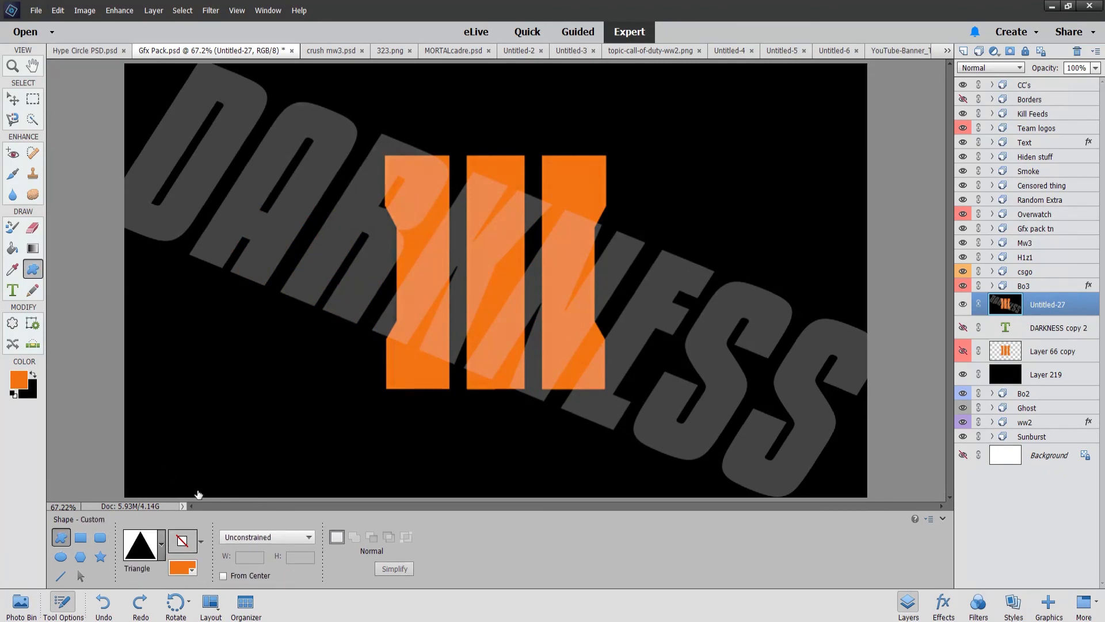
Step: Try adding a line of orange Kenyan Coffee Bold Italic sample text across the lower left of the logo, and cancel it
{"action": "left_click", "coordinate": [12, 291]}
{"action": "left_click", "coordinate": [198, 348]}
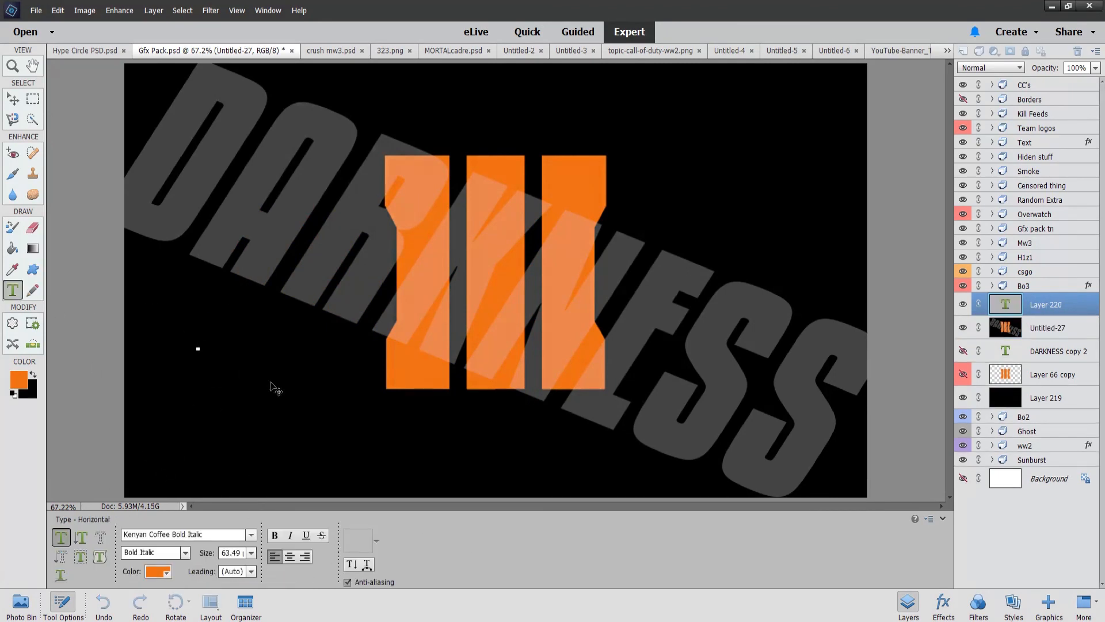
{"action": "type", "text": "FlHuheuWw"}
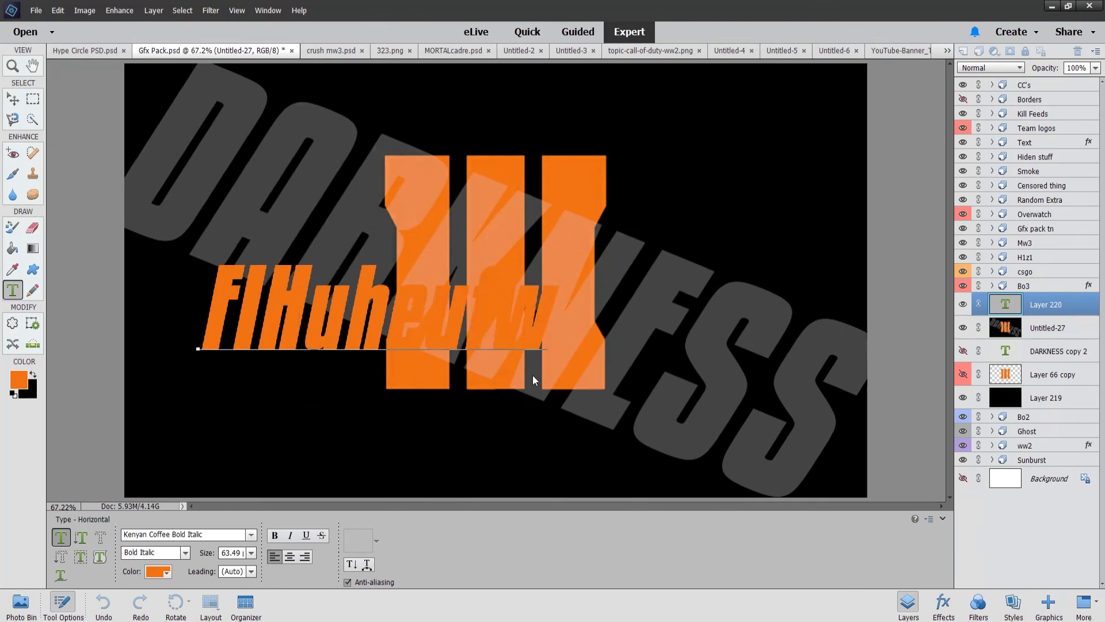
{"action": "key", "text": "Escape"}
Step: Try 1 px Pencil strokes across the logo, undoing each one
{"action": "left_click", "coordinate": [33, 290]}
{"action": "mouse_move", "coordinate": [172, 325]}
{"action": "left_mouse_down"}
{"action": "mouse_move", "coordinate": [260, 401]}
{"action": "mouse_move", "coordinate": [410, 386]}
{"action": "mouse_move", "coordinate": [270, 413]}
{"action": "mouse_move", "coordinate": [209, 359]}
{"action": "mouse_move", "coordinate": [227, 338]}
{"action": "left_mouse_up"}
{"action": "key", "text": "ctrl+z"}
{"action": "mouse_move", "coordinate": [166, 298]}
{"action": "left_mouse_down"}
{"action": "mouse_move", "coordinate": [486, 397]}
{"action": "mouse_move", "coordinate": [632, 260]}
{"action": "left_mouse_up"}
{"action": "key", "text": "ctrl+z"}
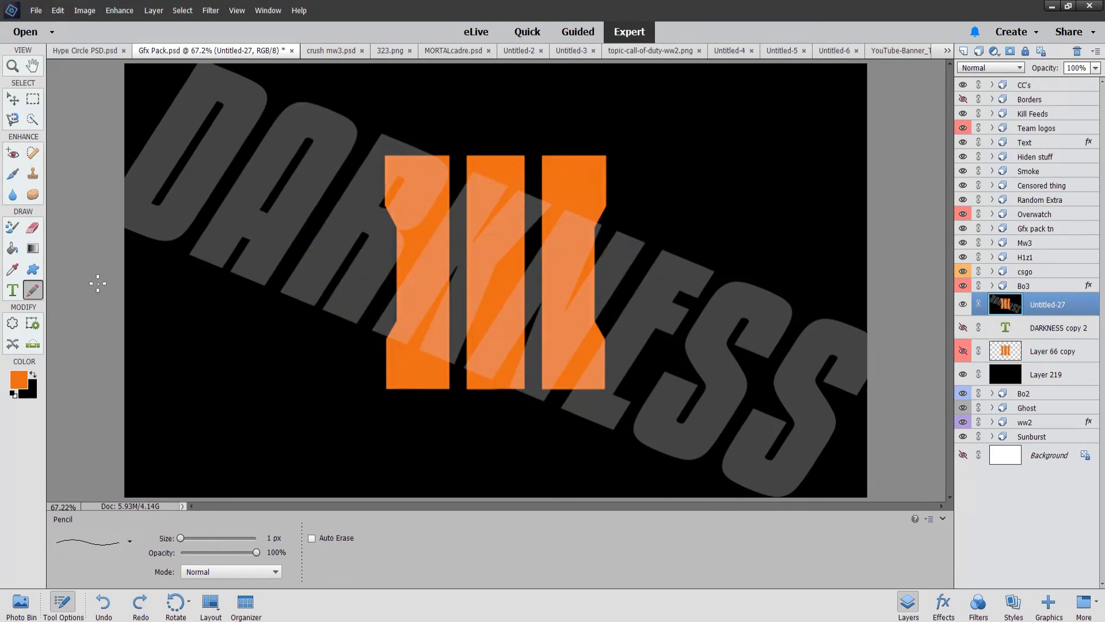
Step: Bring up the Cookie Cutter tool and switch to the Crop tool
{"action": "left_click", "coordinate": [12, 323]}
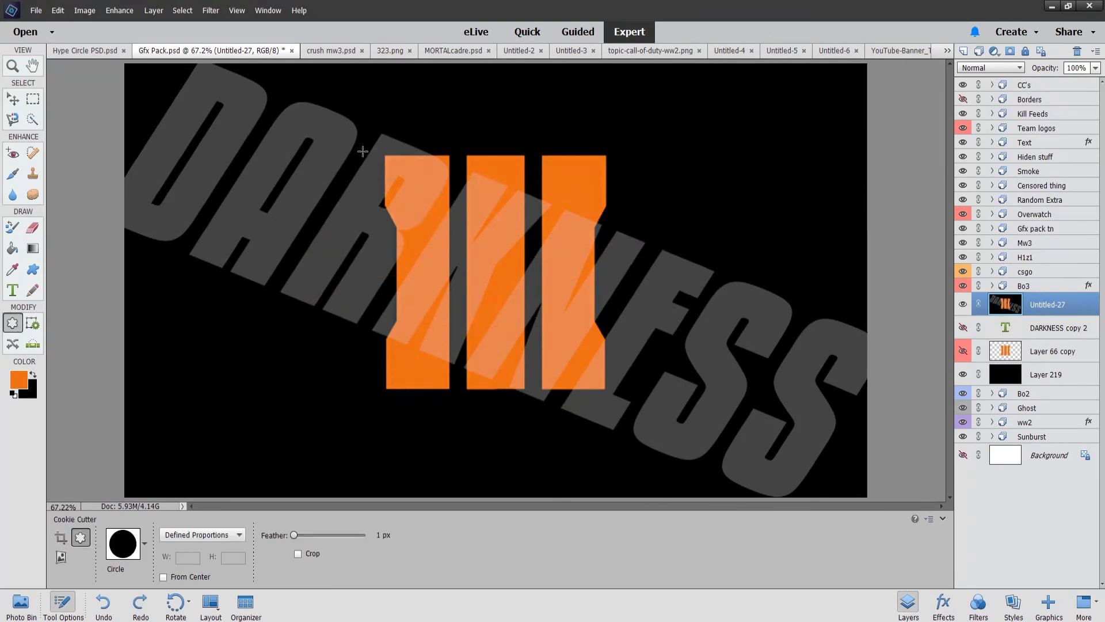
{"action": "key", "text": "c"}
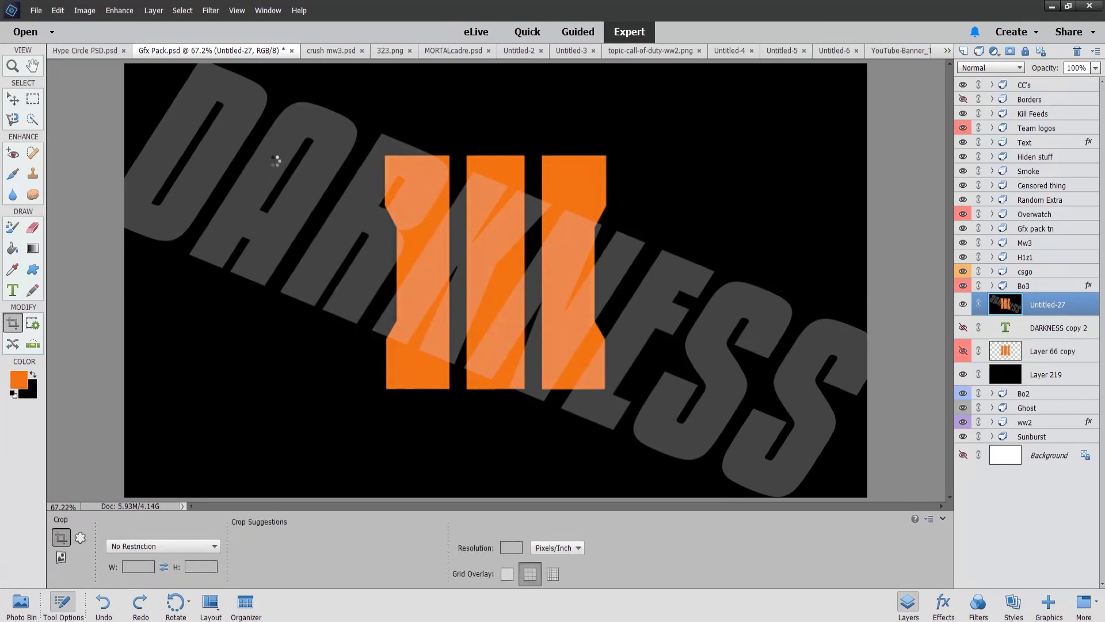